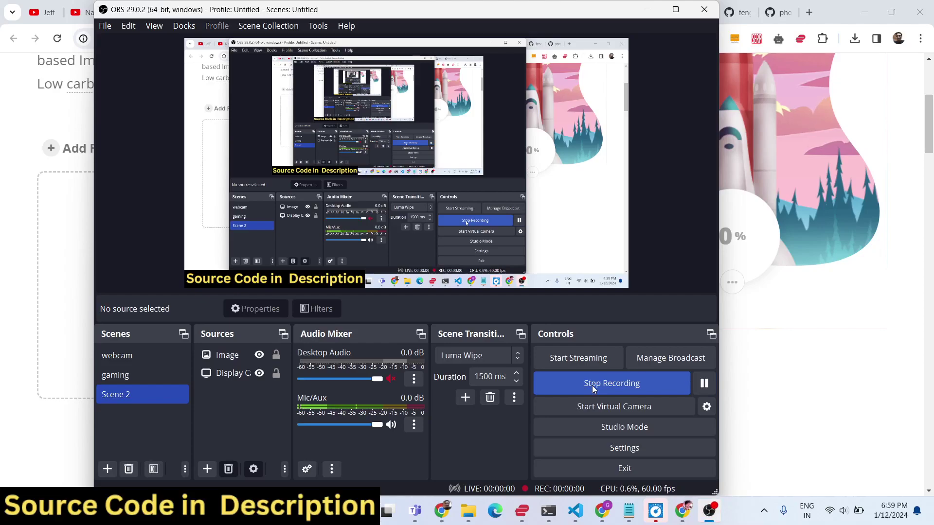
Minimize the OBS Studio window to bring the Chrome image compressor page into view.
left_click(650, 12)
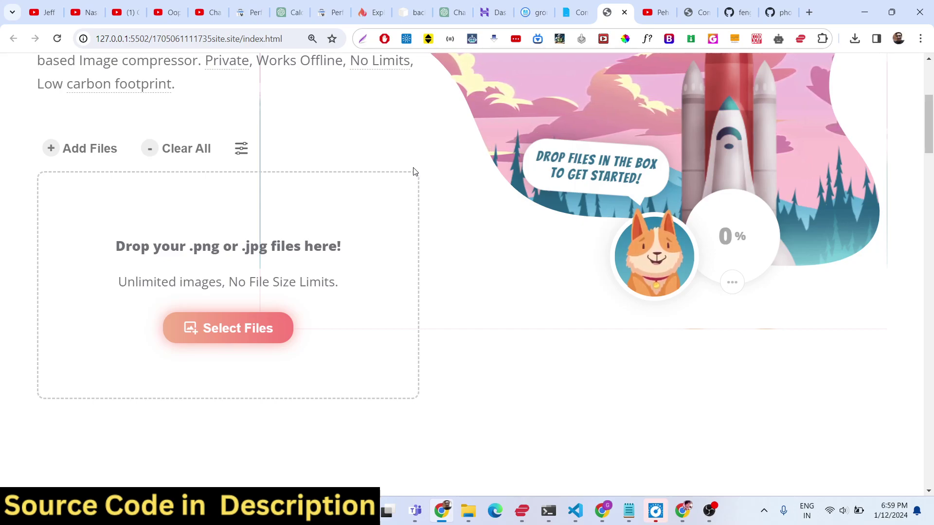
Add SampleJPGImage_15mbmb.jpg from Downloads so it compresses from 15.9 MB to 191.1 kB.
left_click(95, 149)
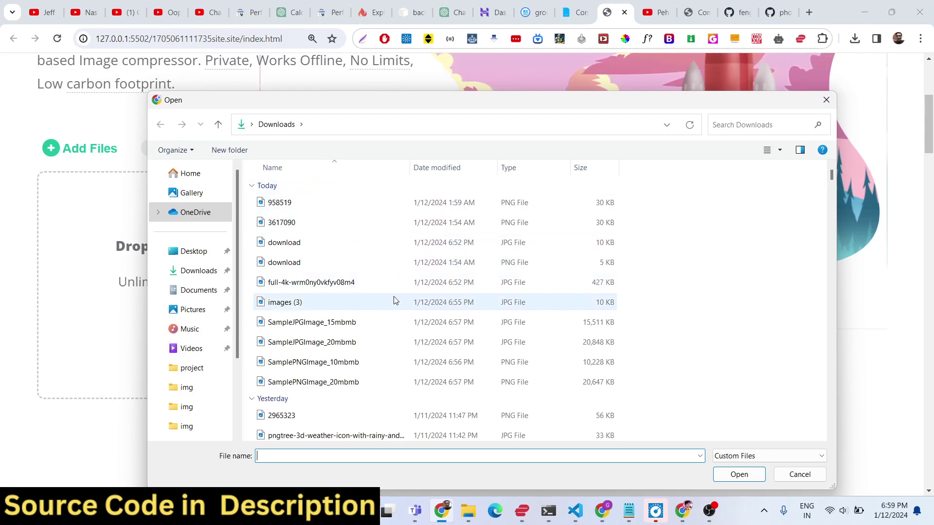
double_click(344, 323)
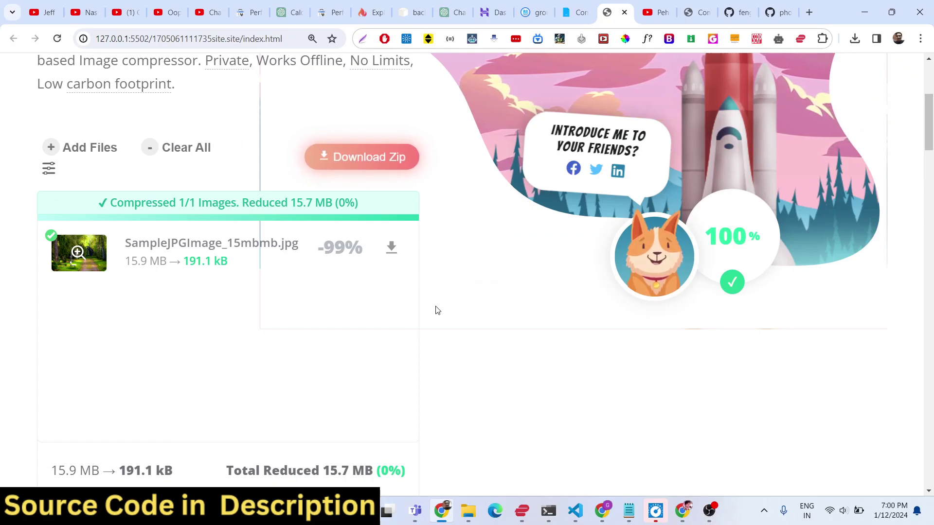
left_click(389, 251)
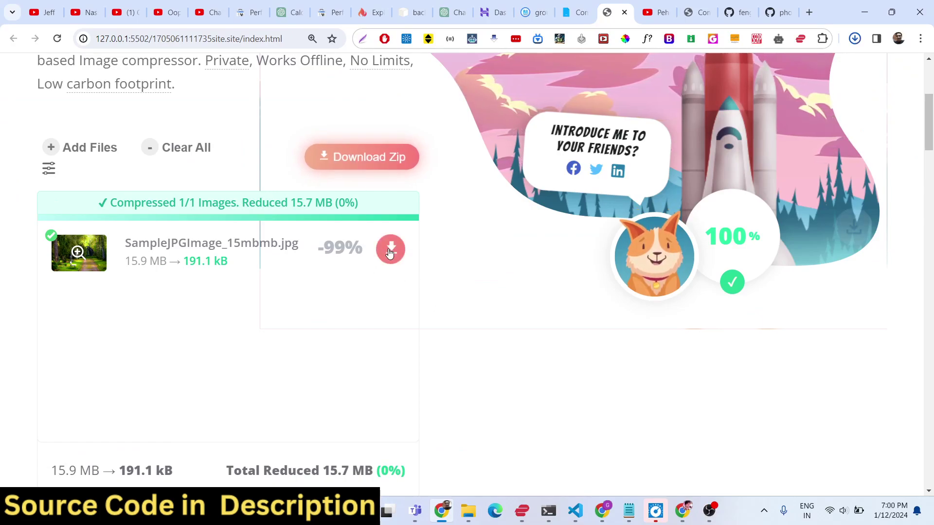
mouse_move(741, 82)
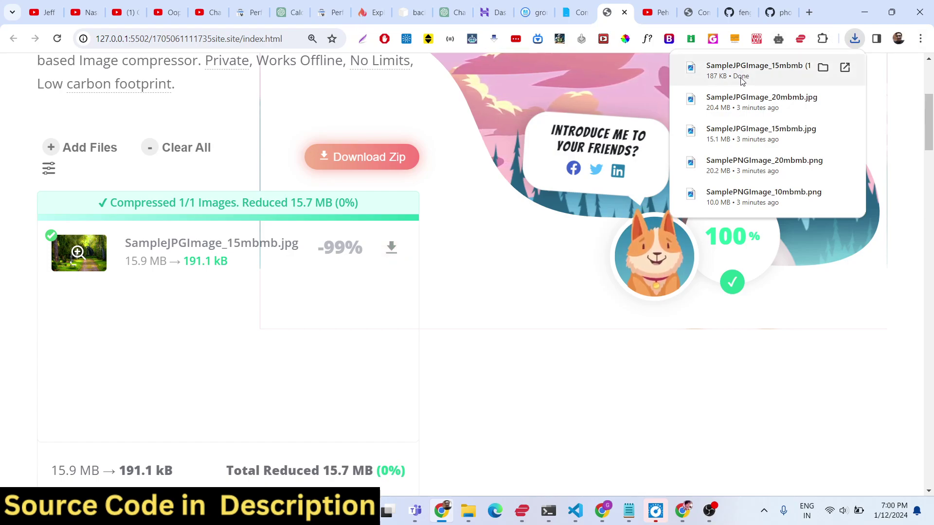
left_click(741, 82)
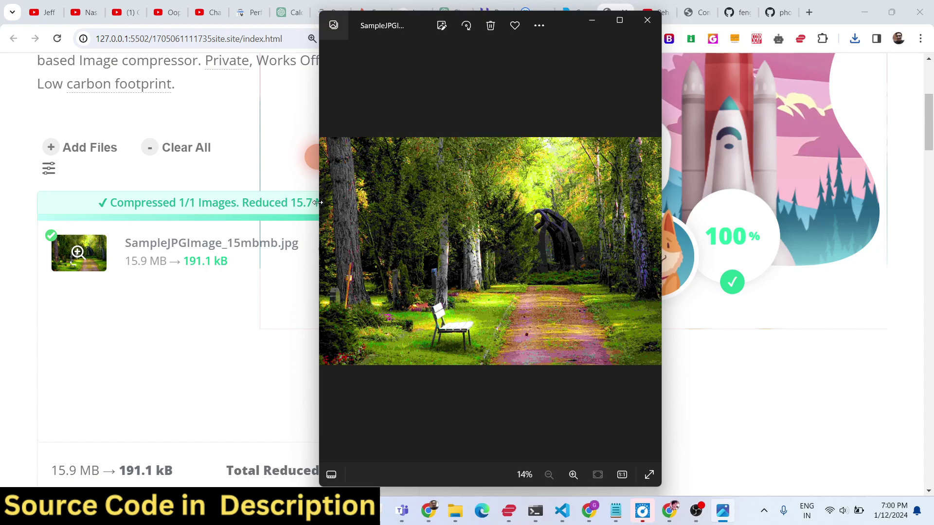
left_click_drag(317, 202, 52, 202)
scroll(531, 242, "up", 5)
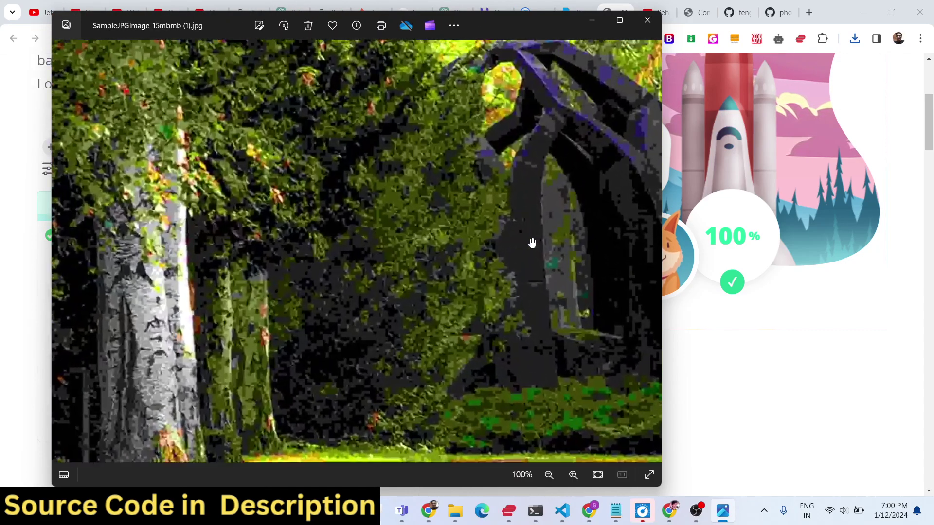
scroll(531, 242, "down", 5)
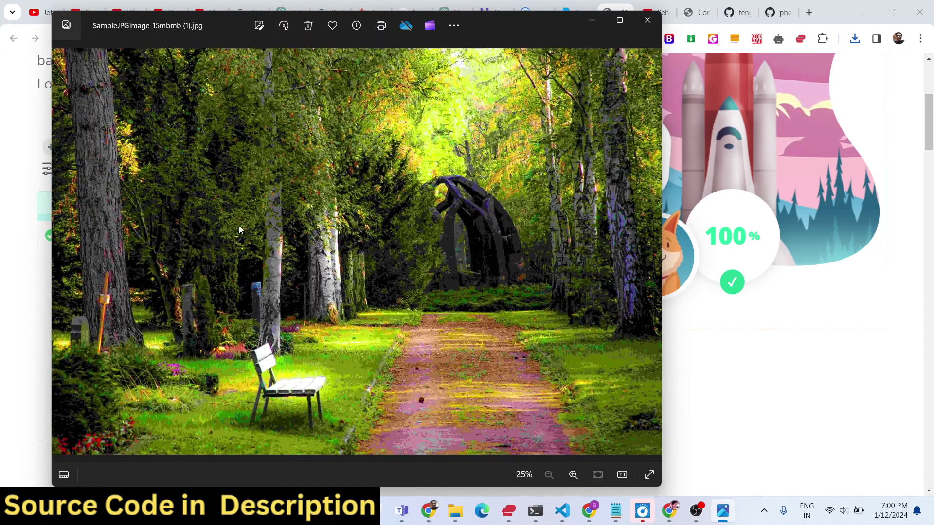
left_click_drag(162, 41, 345, 41)
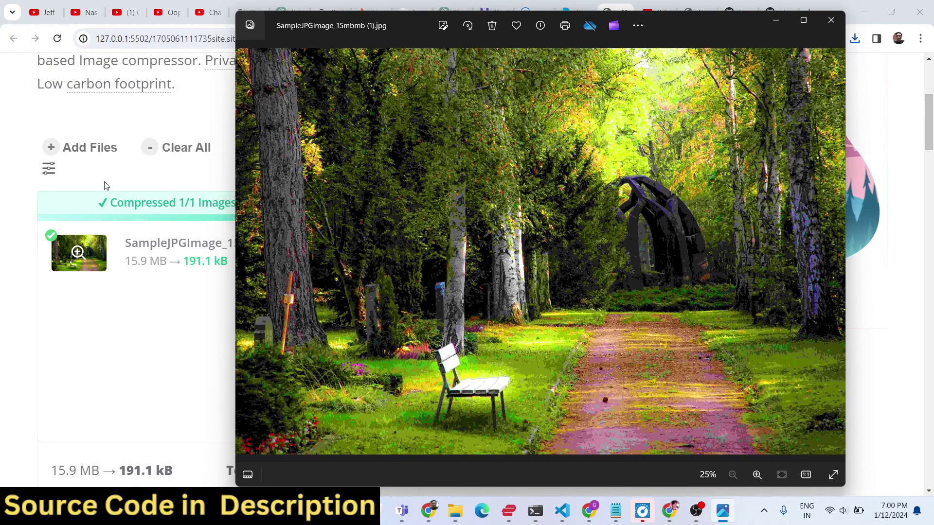
scroll(432, 271, "up", 2)
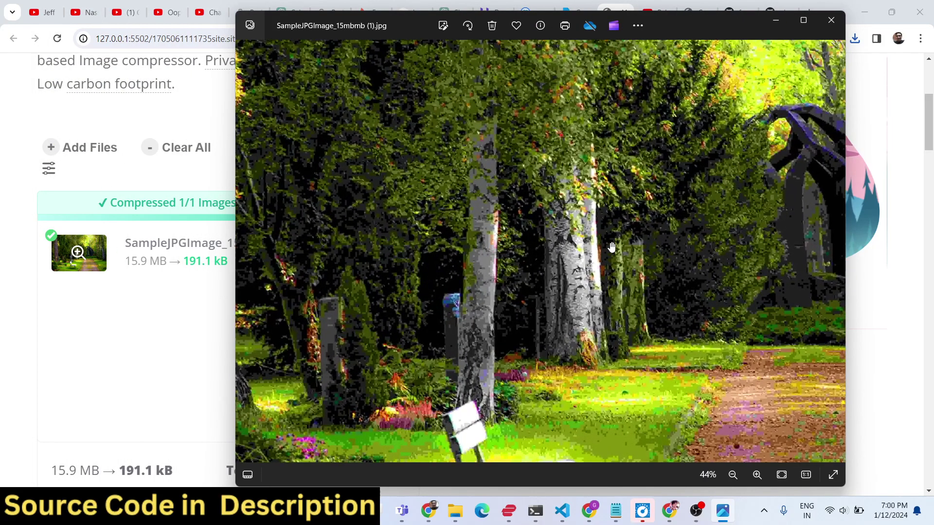
scroll(773, 308, "down", 2)
scroll(710, 246, "up", 5)
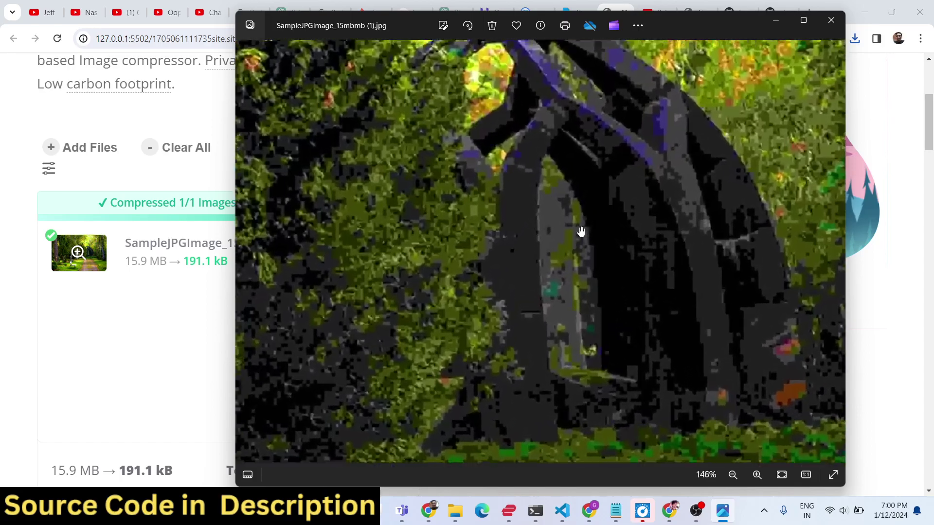
scroll(565, 236, "down", 2)
scroll(564, 234, "down", 3)
scroll(427, 194, "up", 4)
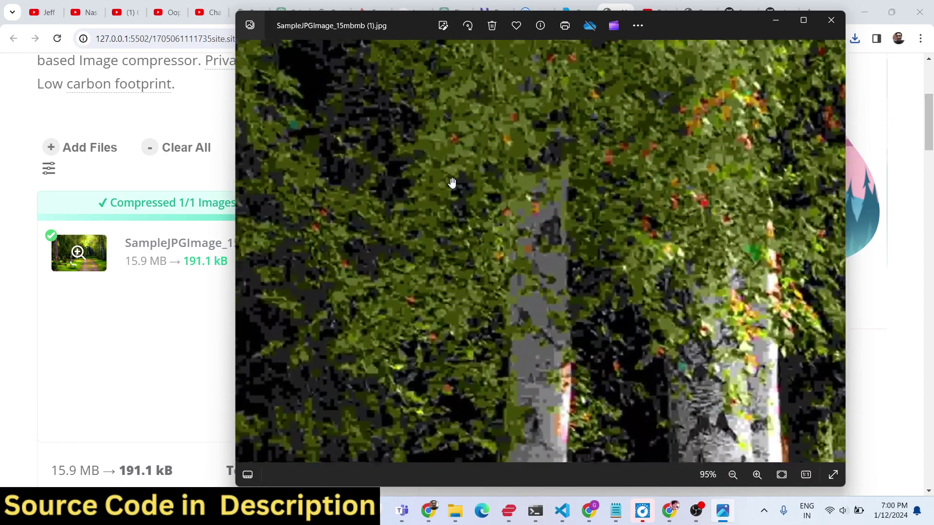
scroll(451, 183, "down", 3)
scroll(583, 210, "up", 4)
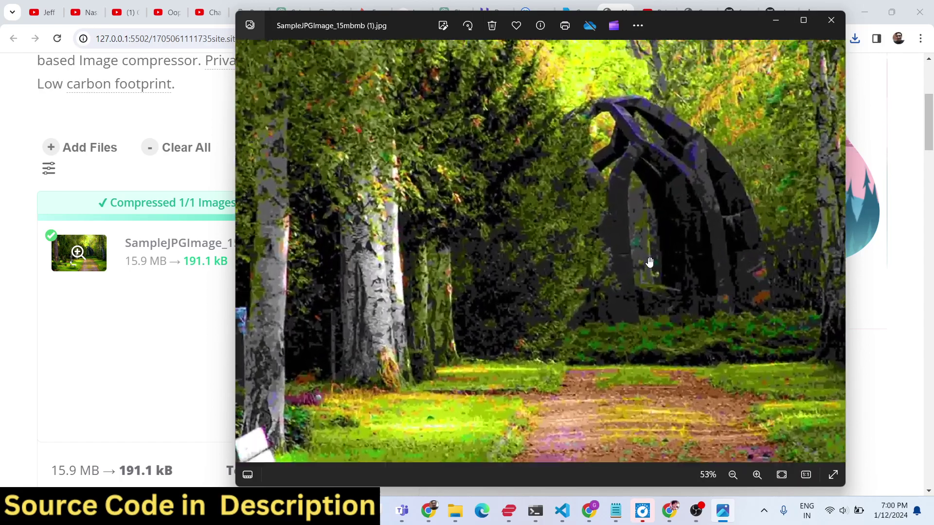
scroll(527, 258, "down", 3)
scroll(496, 194, "up", 3)
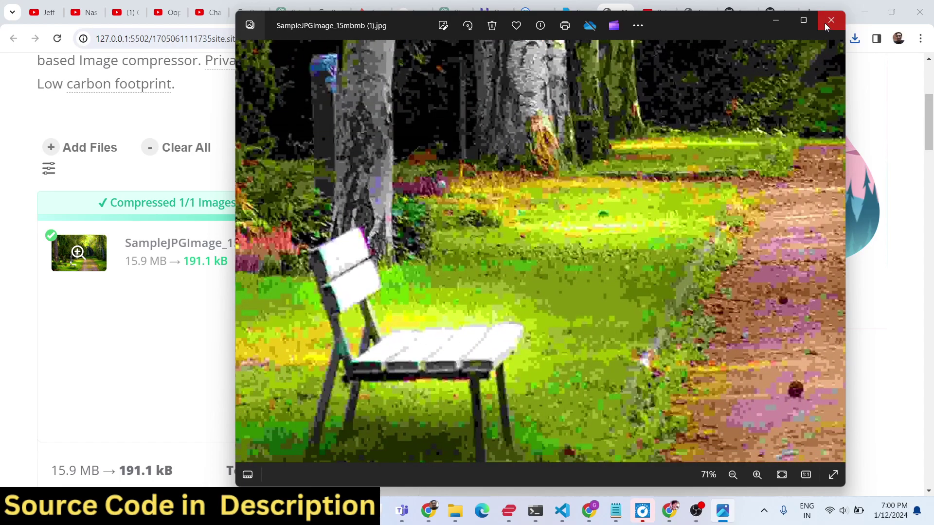
left_click(826, 24)
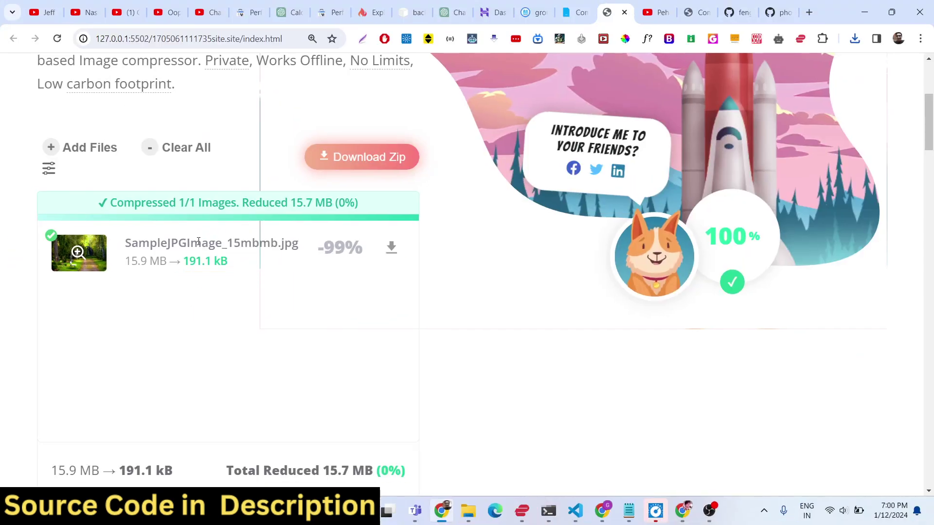
Preview SampleJPGImage_20mbmb in Photos, then add it so it compresses from 21.3 MB to 159.7 kB.
left_click(92, 153)
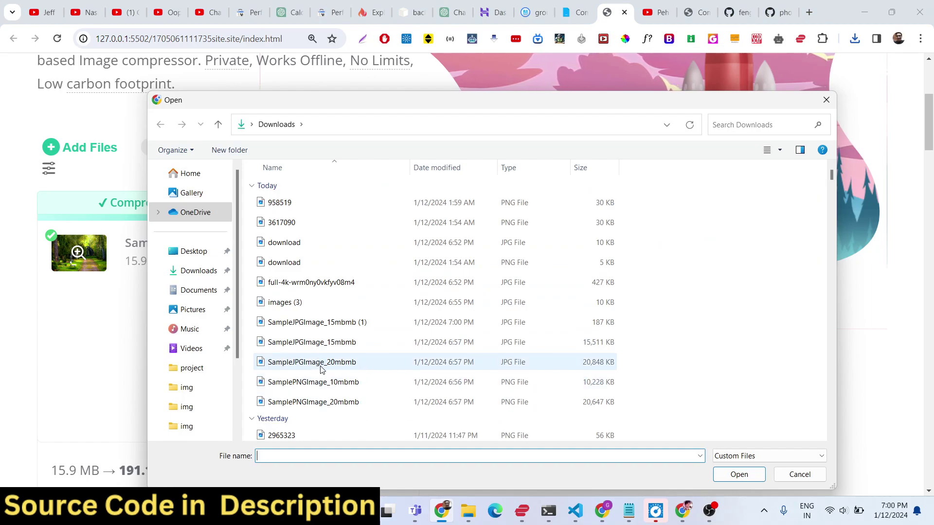
right_click(321, 368)
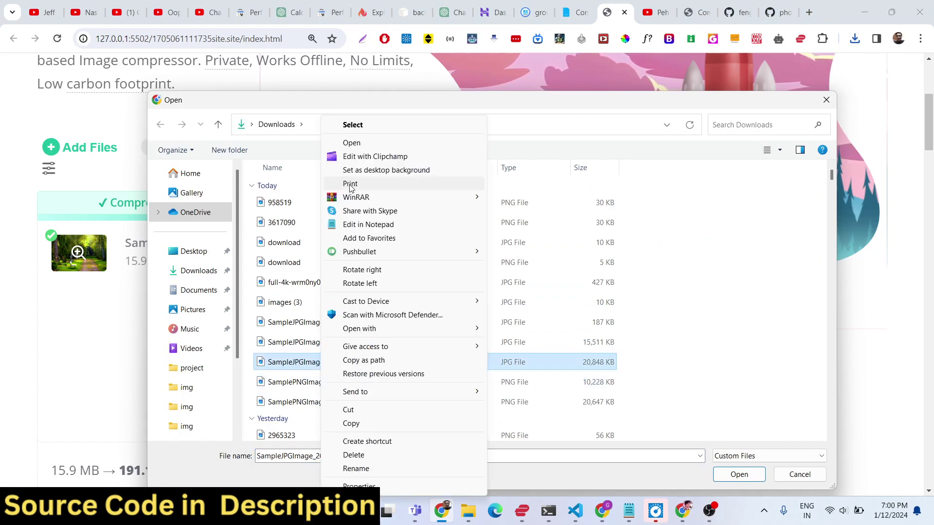
left_click(357, 142)
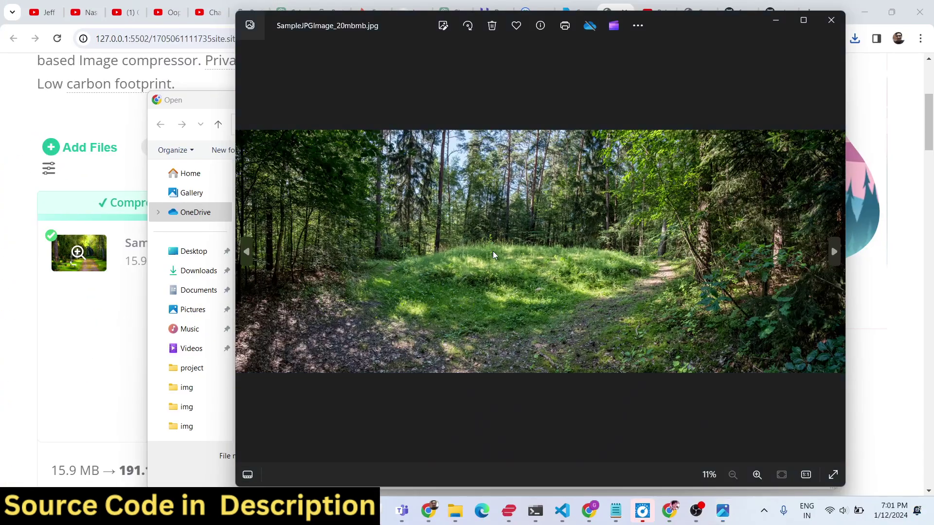
left_click(831, 20)
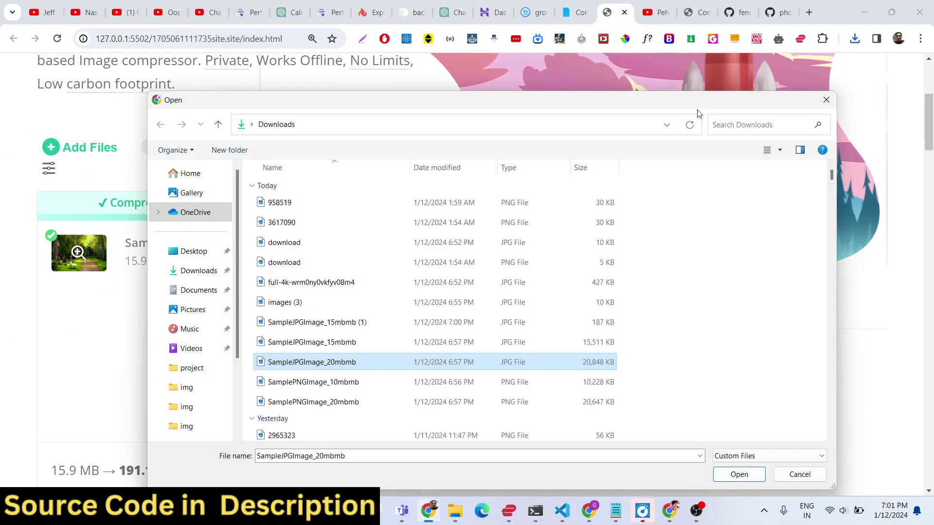
double_click(309, 362)
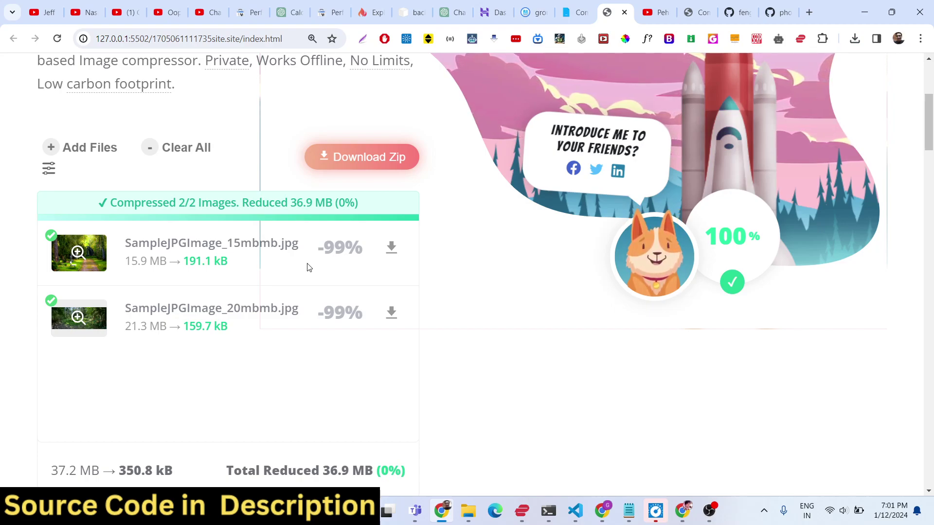
mouse_move(573, 520)
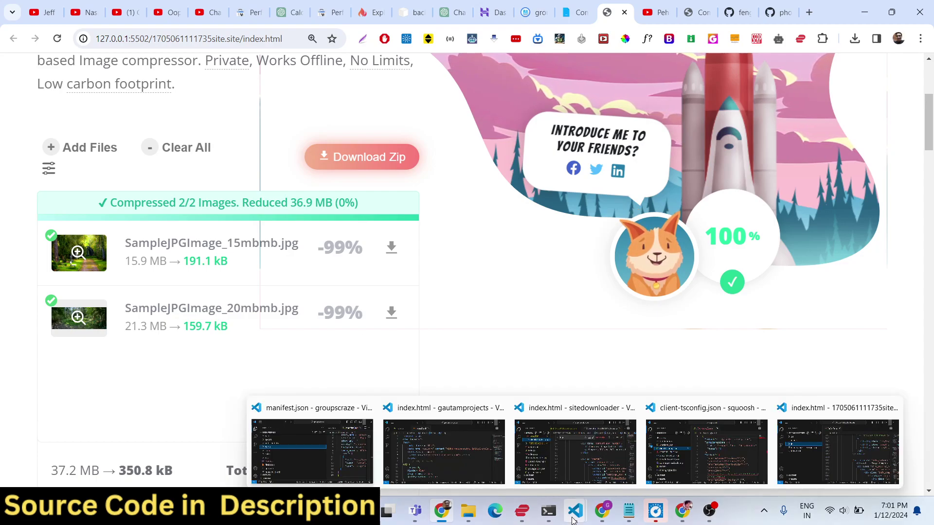
left_click(833, 454)
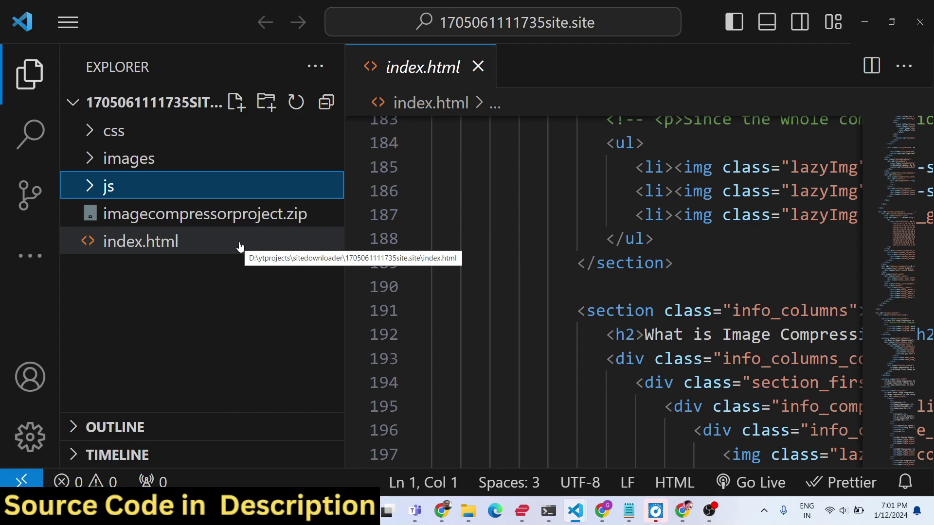
left_click(208, 130)
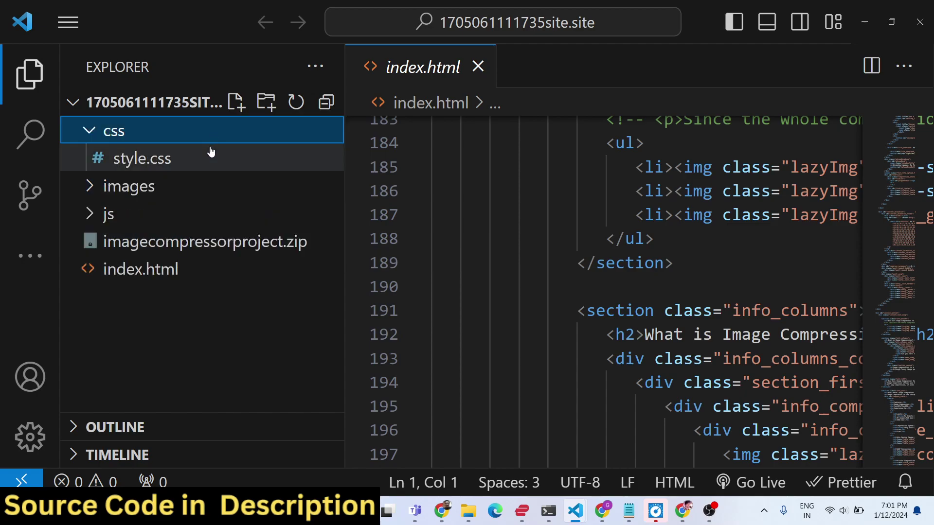
left_click(210, 155)
left_click(210, 188)
left_click(211, 204)
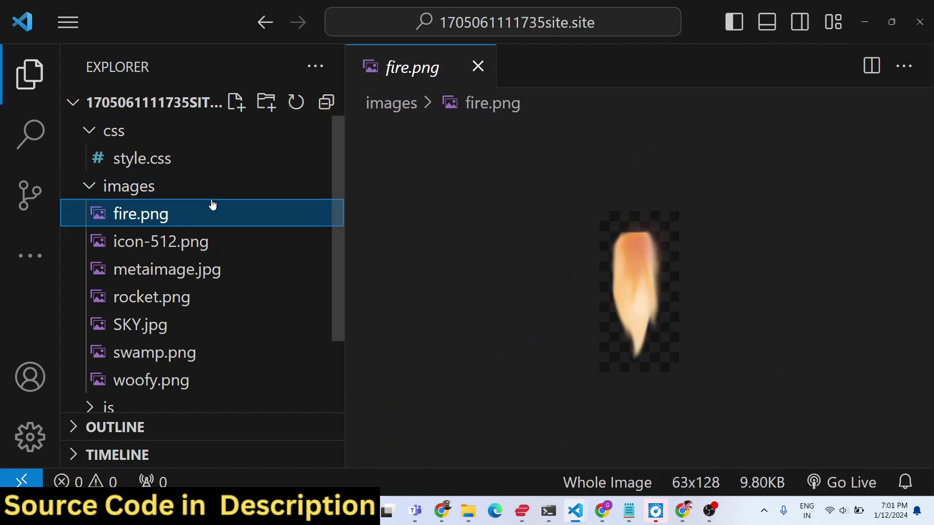
left_click(210, 192)
left_click(204, 216)
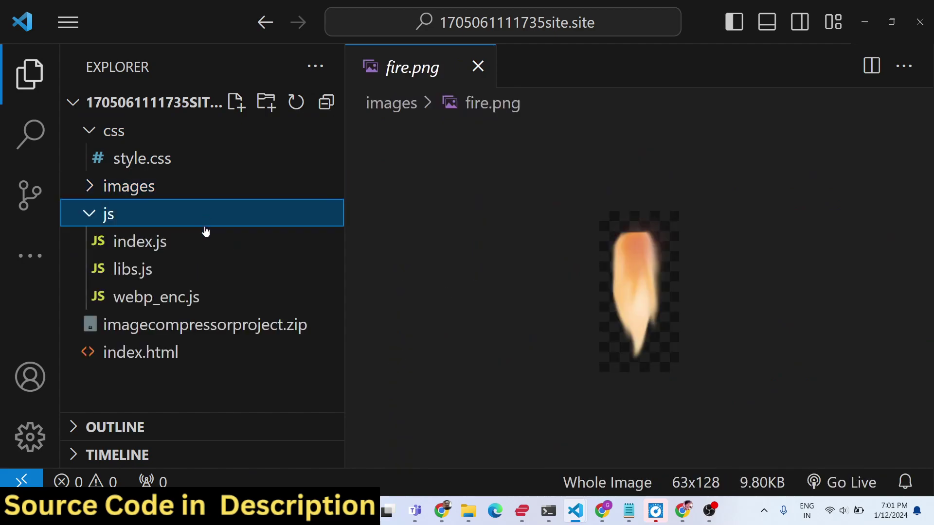
left_click(206, 242)
scroll(604, 260, "down", 20)
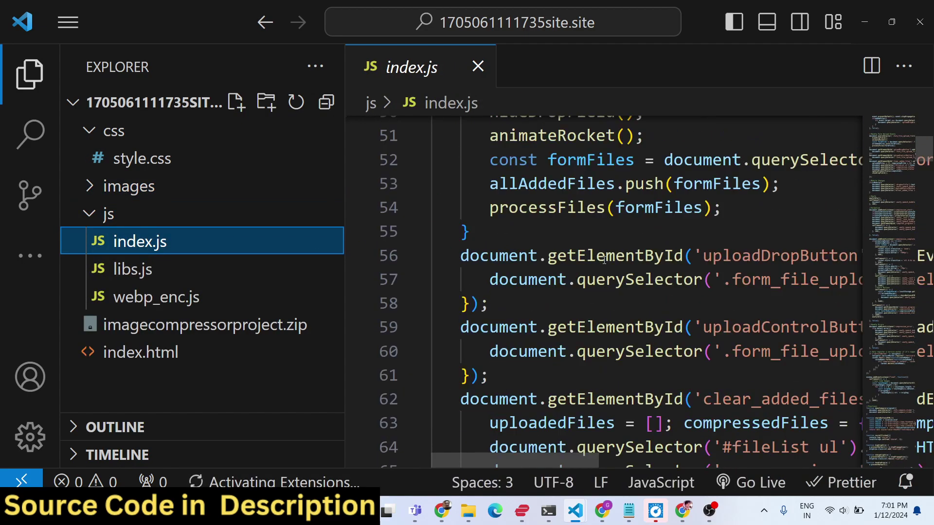
left_click(139, 269)
left_click(146, 297)
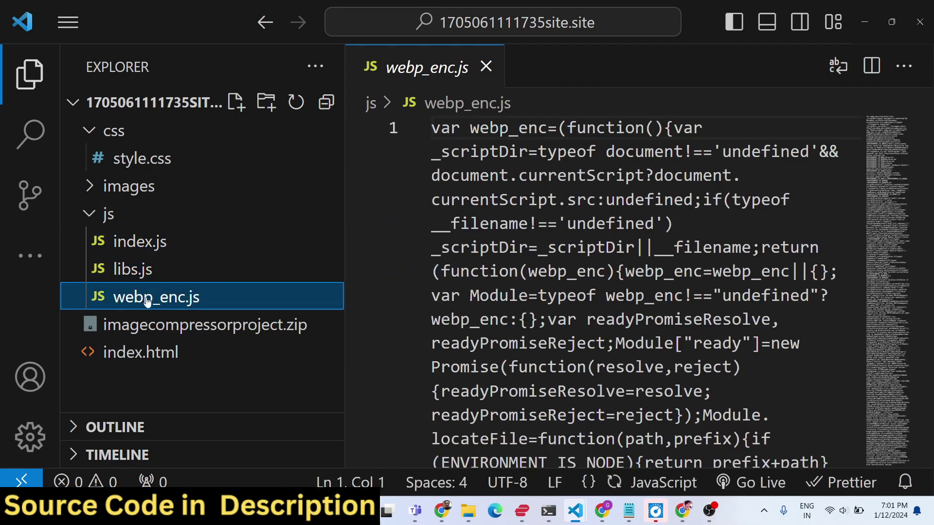
left_click(146, 353)
scroll(574, 282, "down", 20)
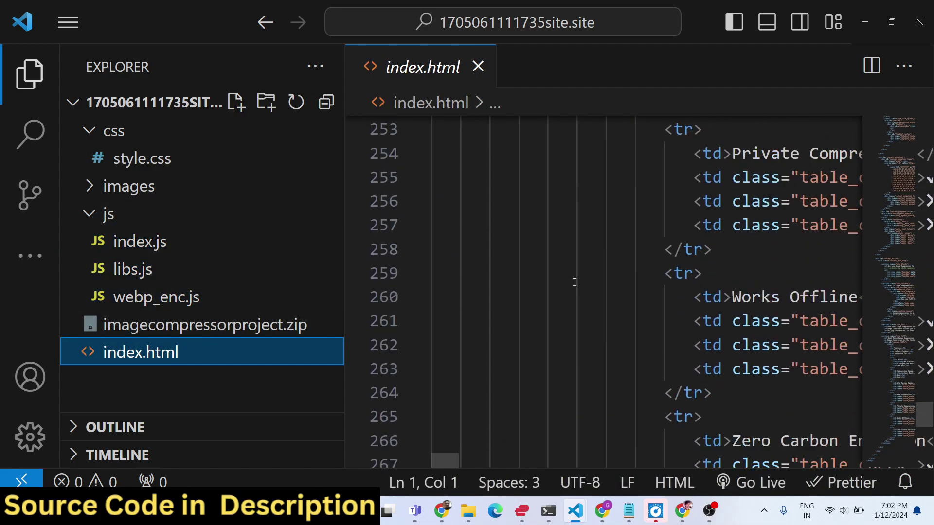
left_click(439, 515)
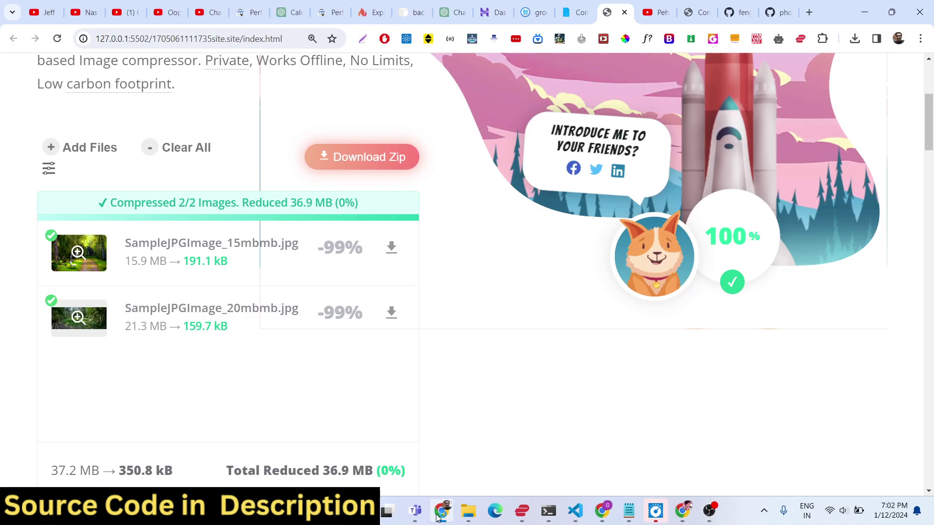
Switch to the compressorjs GitHub repo, underline its JavaScript image compressor description, and scroll the README.
left_click(704, 5)
left_click(737, 6)
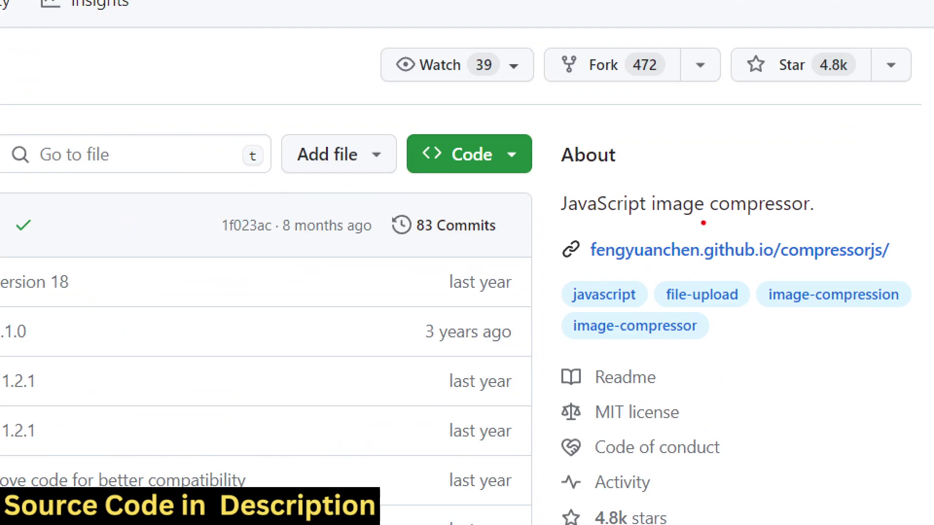
left_click_drag(570, 223, 909, 215)
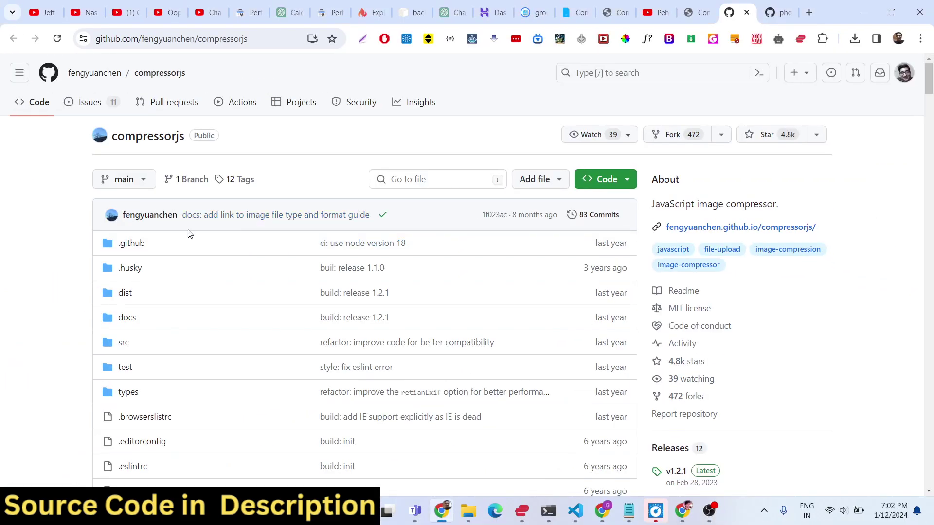
left_click_drag(101, 141, 292, 142)
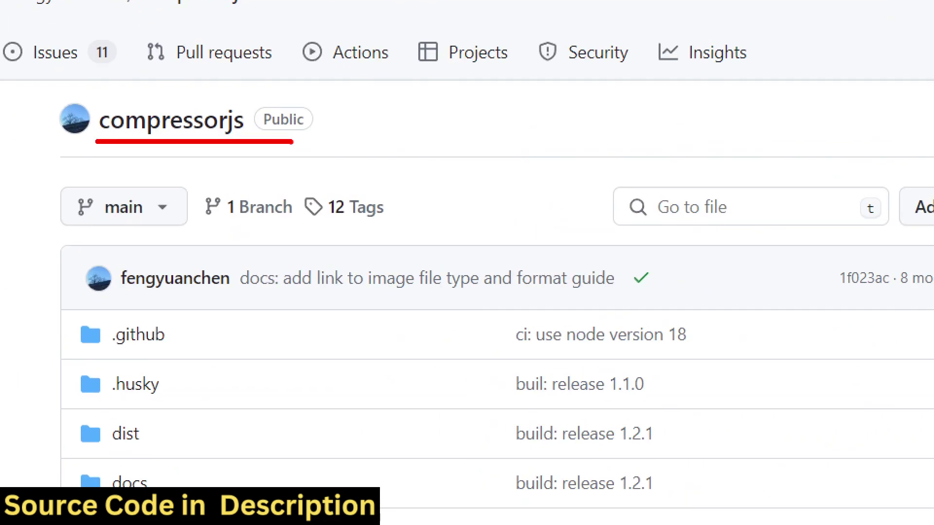
scroll(331, 316, "down", 10)
scroll(334, 317, "down", 10)
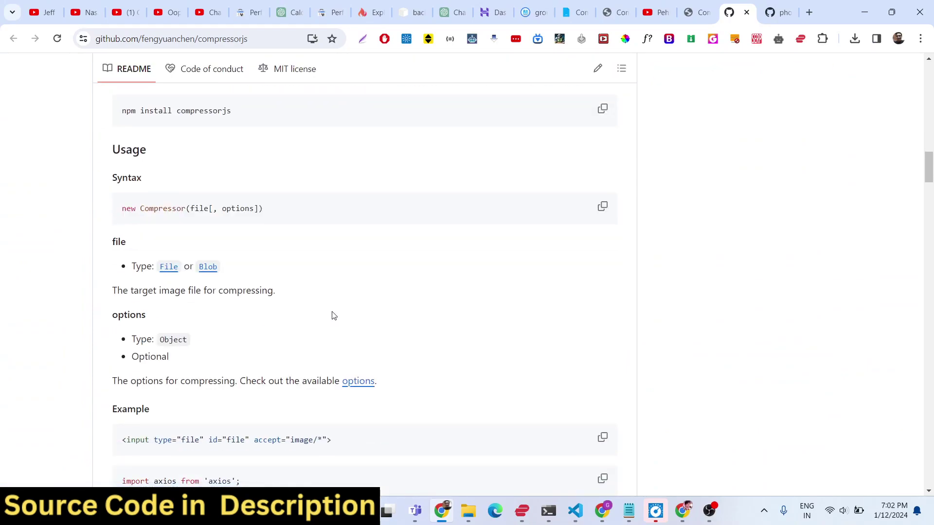
scroll(334, 316, "up", 10)
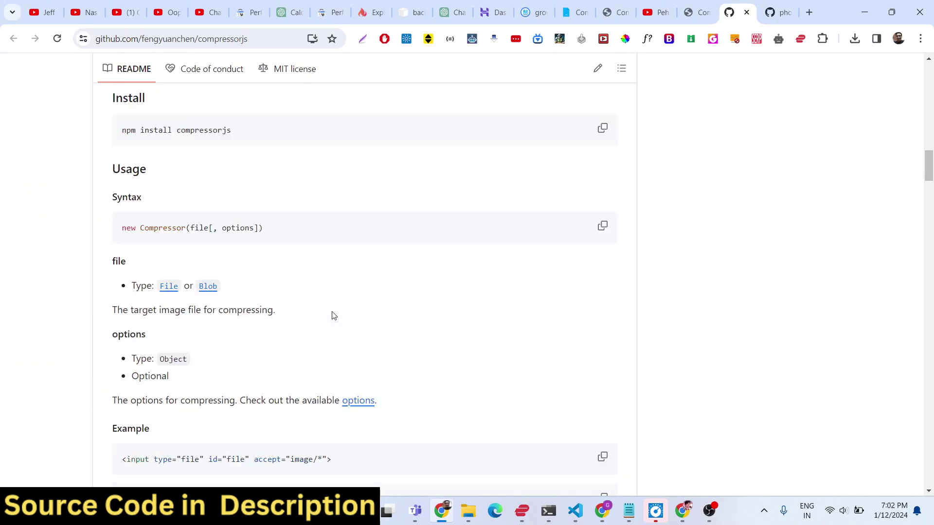
Look over the UPNG.js repository, then return to the local compressor results page.
left_click(784, 14)
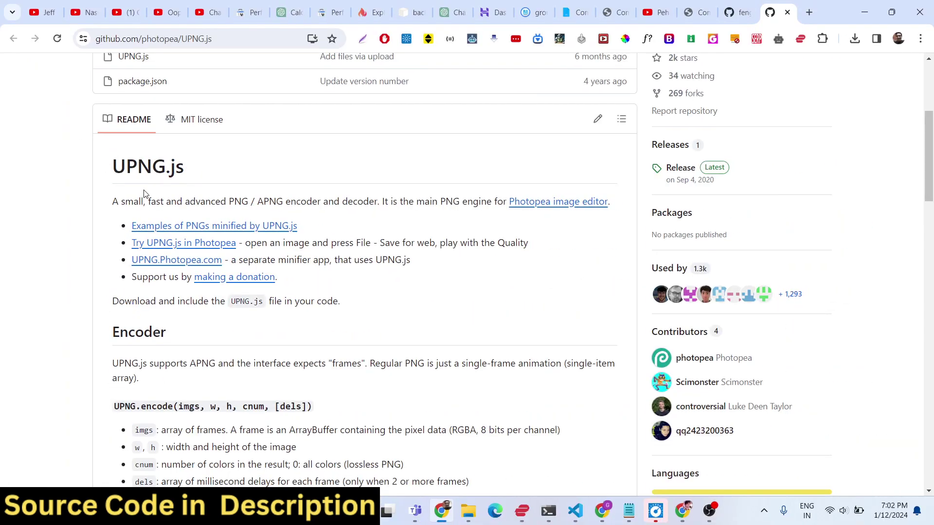
scroll(208, 197, "up", 5)
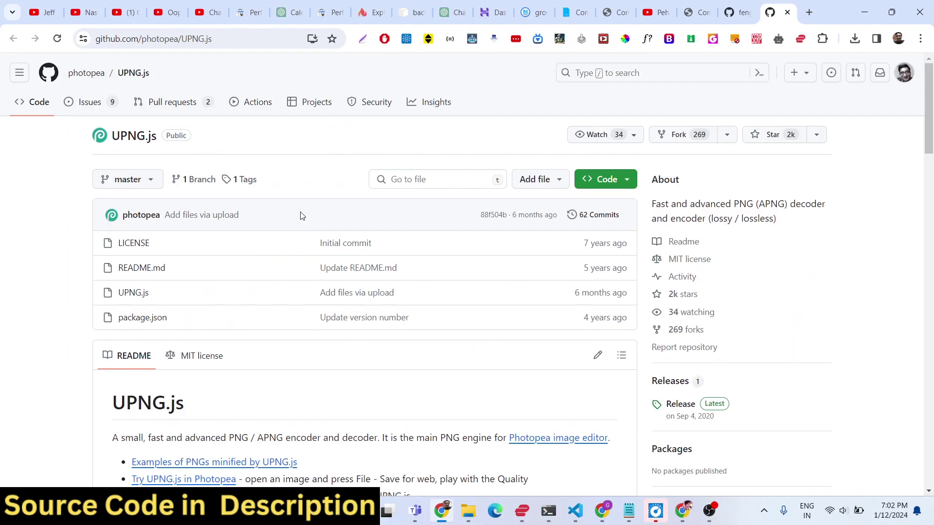
left_click(737, 11)
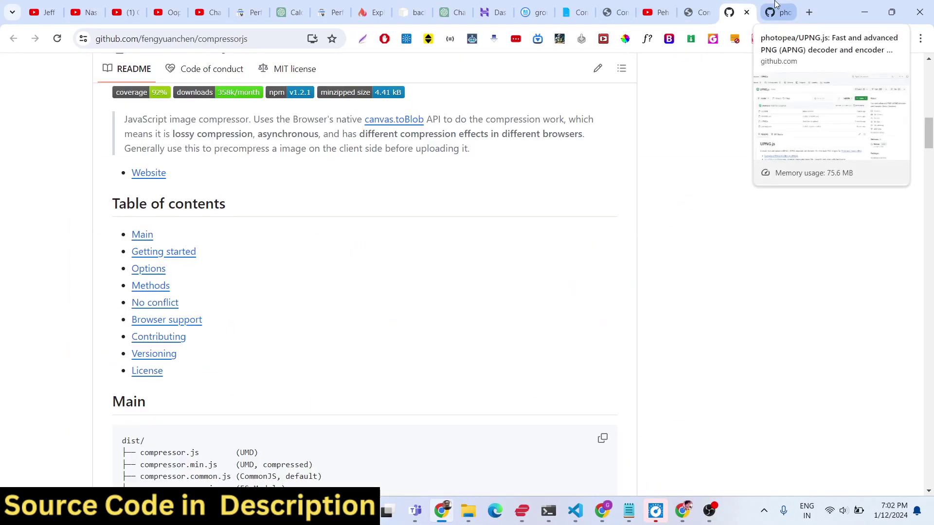
left_click(696, 12)
From the file picker, preview SamplePNGImage_10mbmb and SamplePNGImage_20mbmb in the photo viewer.
scroll(231, 248, "down", 5)
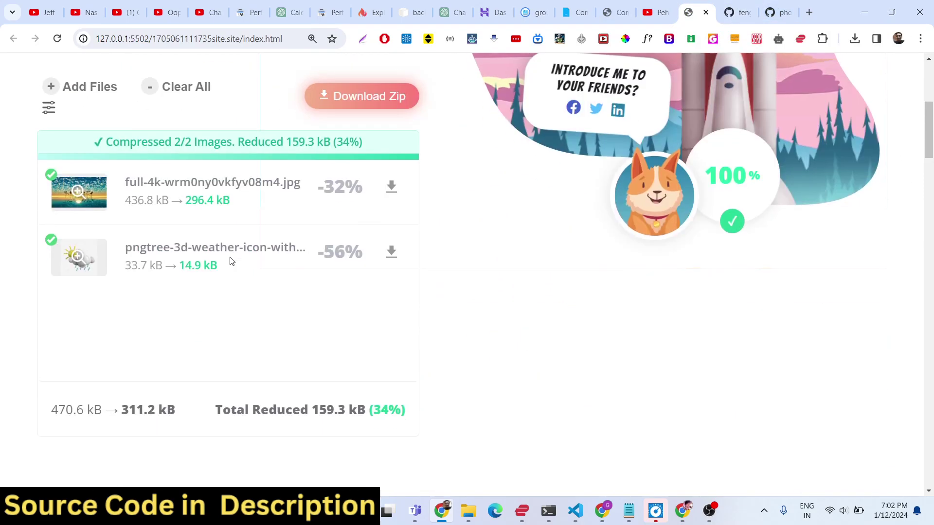
scroll(231, 262, "up", 1)
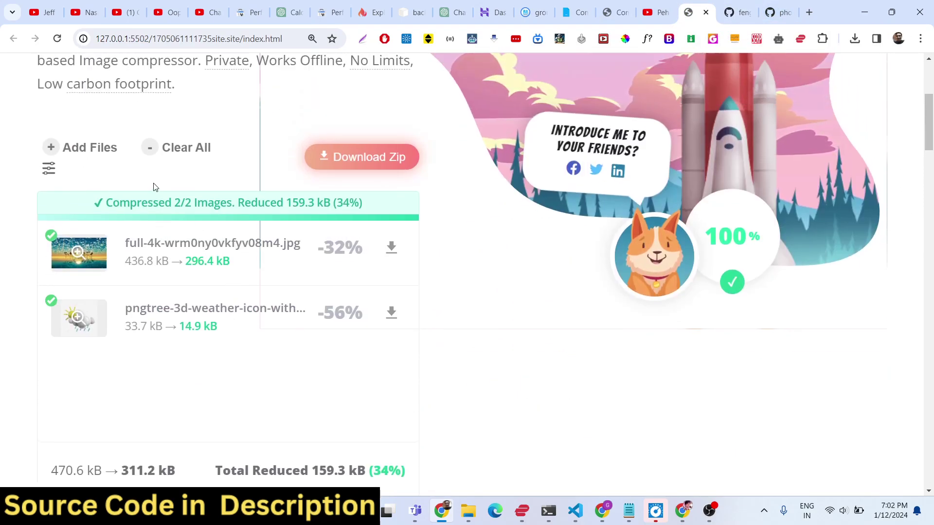
left_click(95, 147)
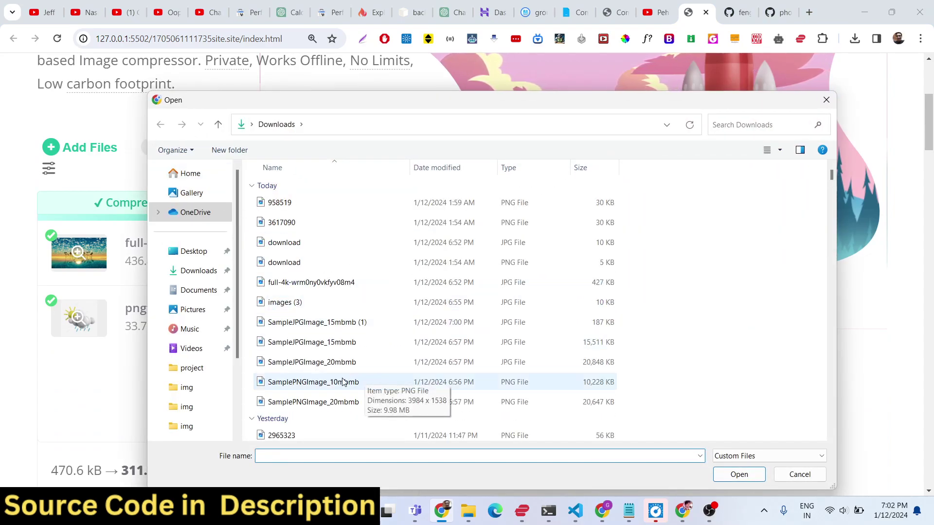
right_click(320, 382)
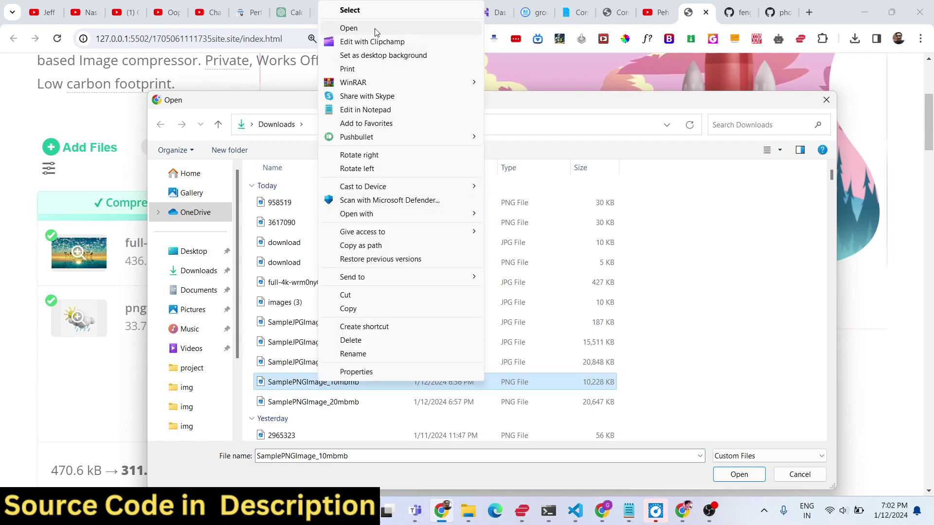
left_click(348, 28)
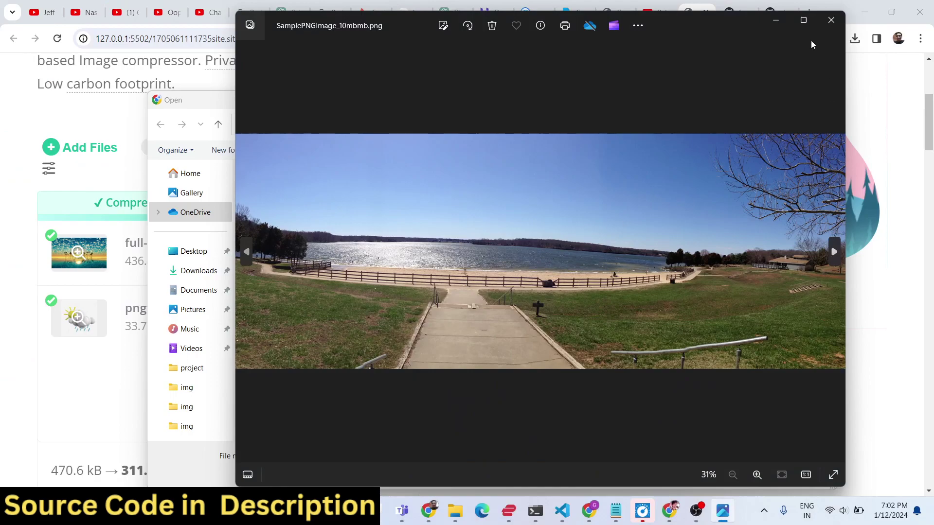
left_click(831, 19)
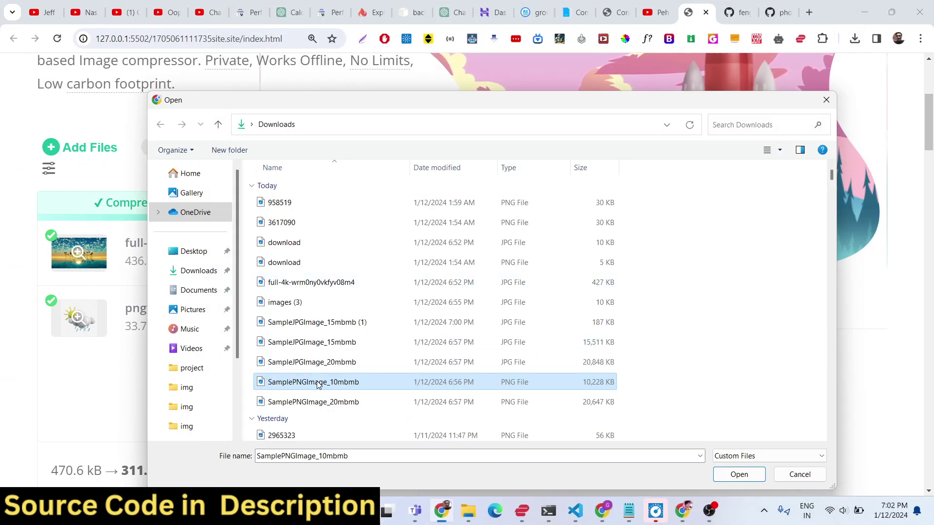
left_click(310, 404)
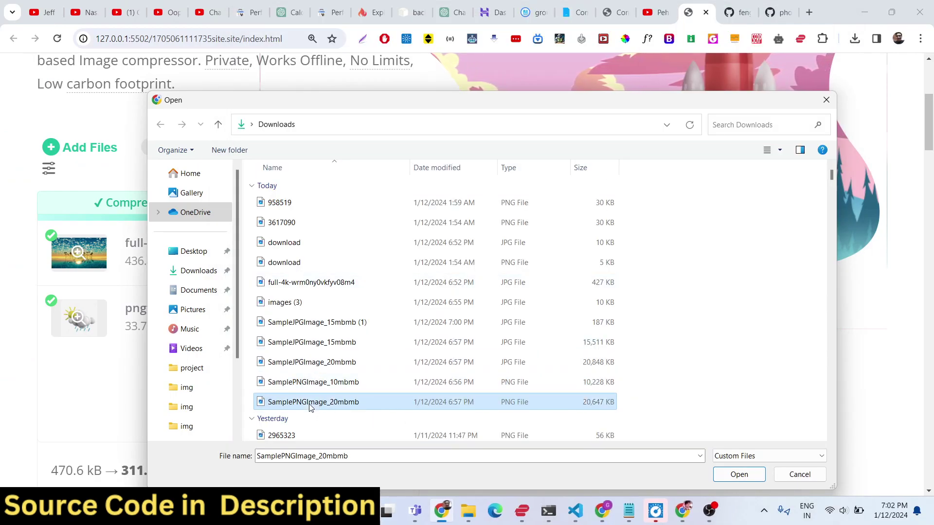
right_click(310, 404)
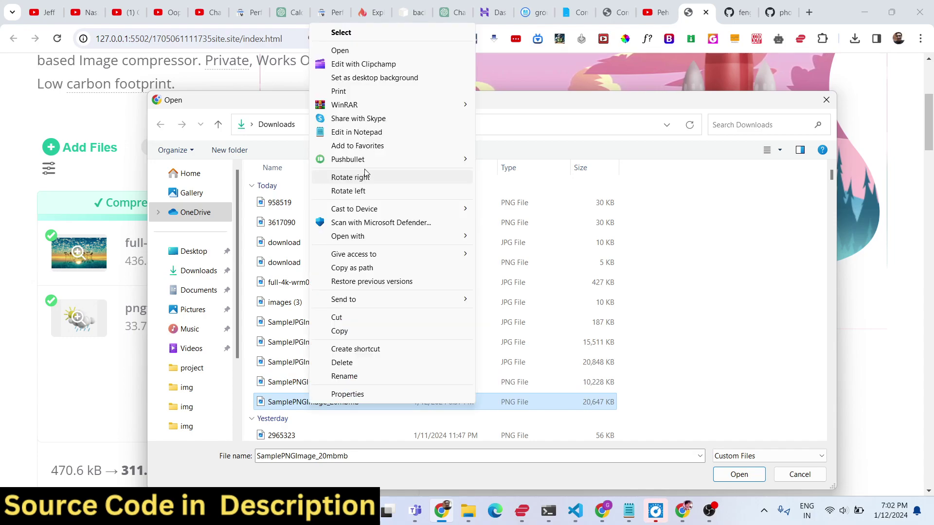
left_click(340, 51)
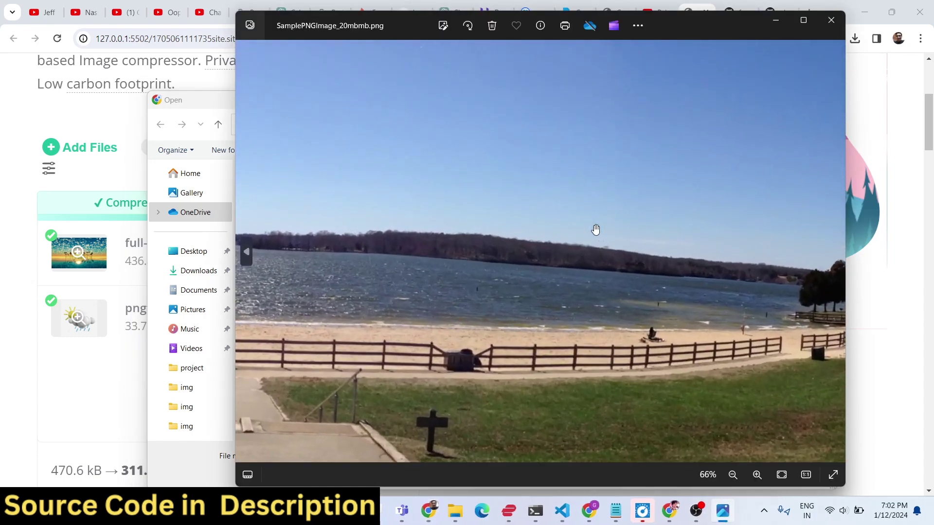
left_click(830, 20)
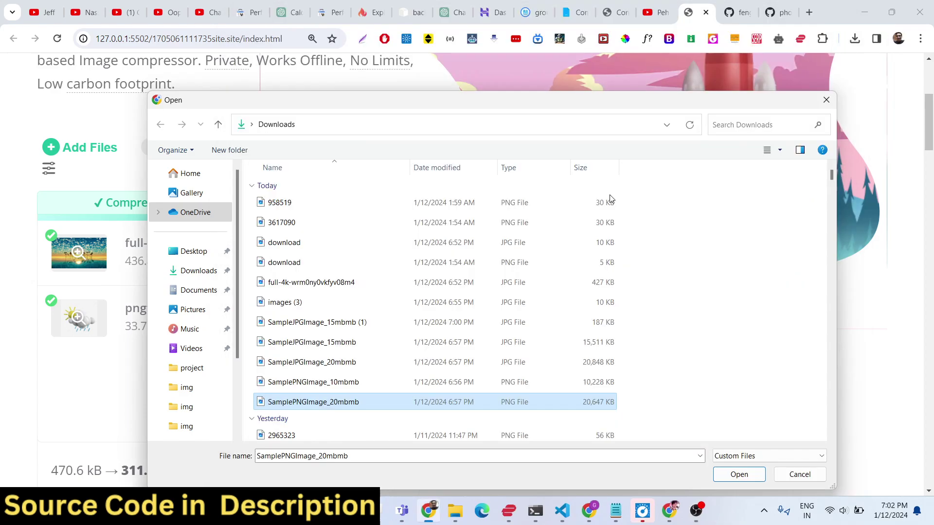
Select both sample PNGs and upload them, compressing to 1.7 MB and 1.9 MB.
left_click(341, 382)
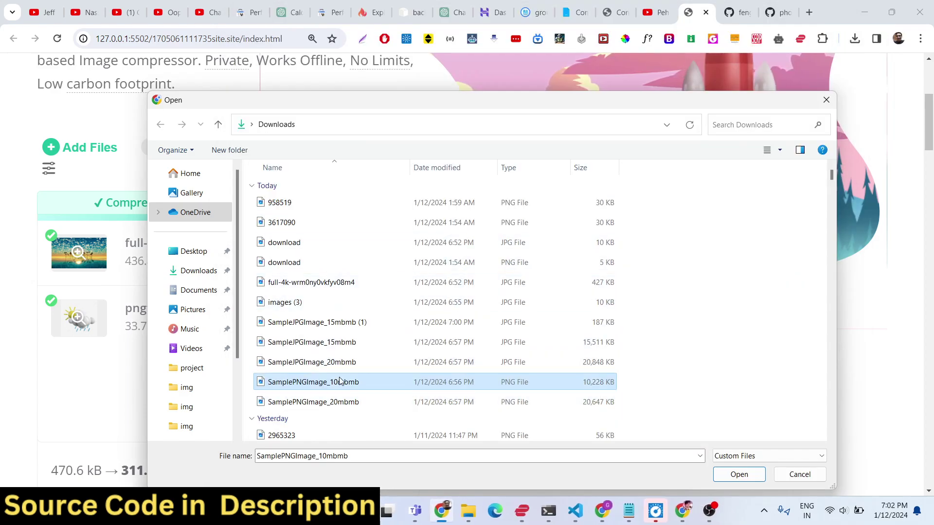
left_click(323, 402, "ctrl")
key("Return")
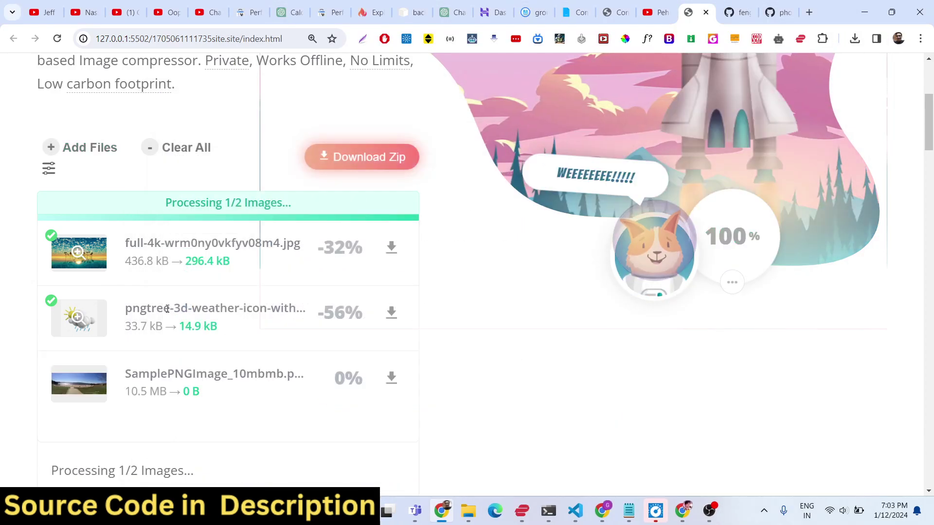
scroll(168, 311, "down", 2)
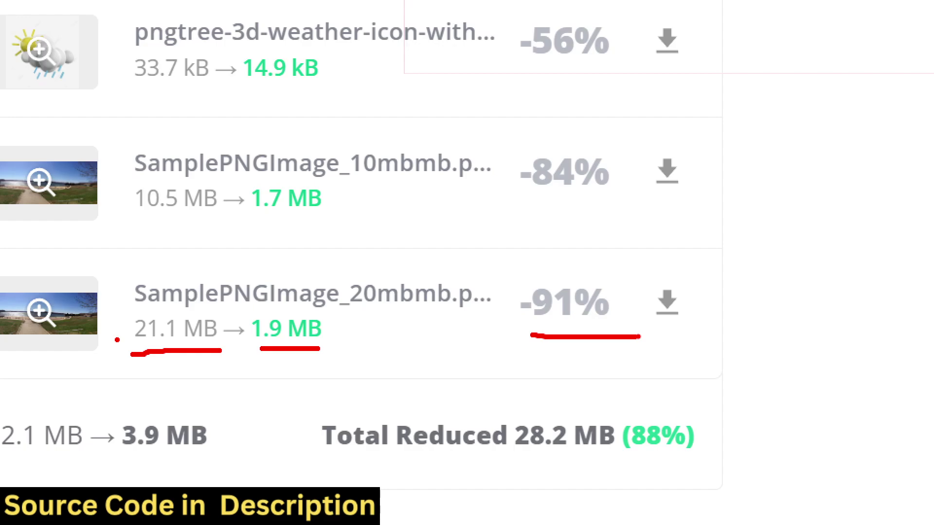
scroll(384, 146, "up", 3)
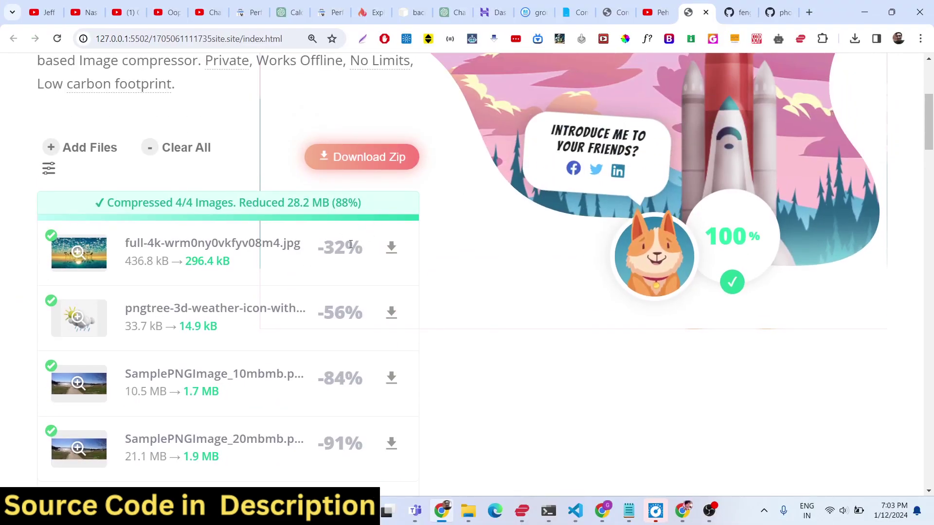
Download compressimage-io.zip and preview the compressed full-4k JPG and weather icon inside it.
left_click(342, 170)
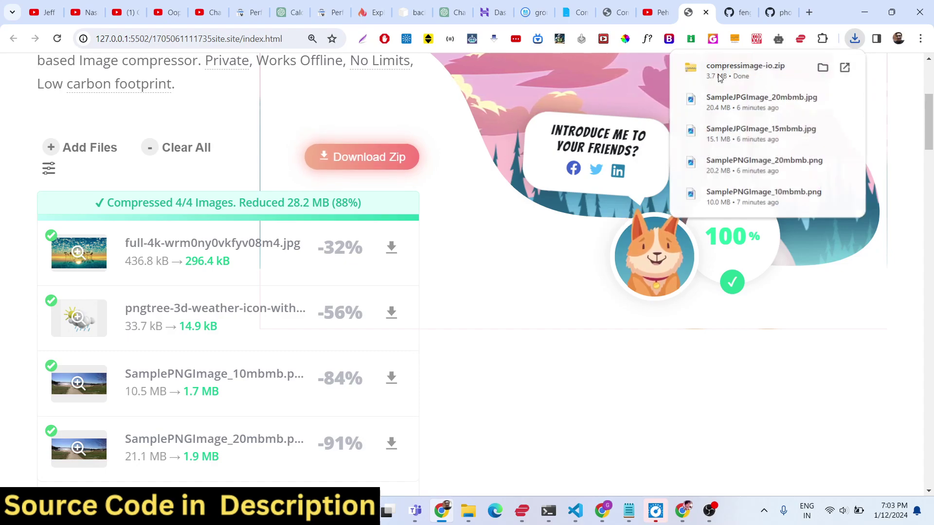
left_click(720, 77)
left_click(202, 111)
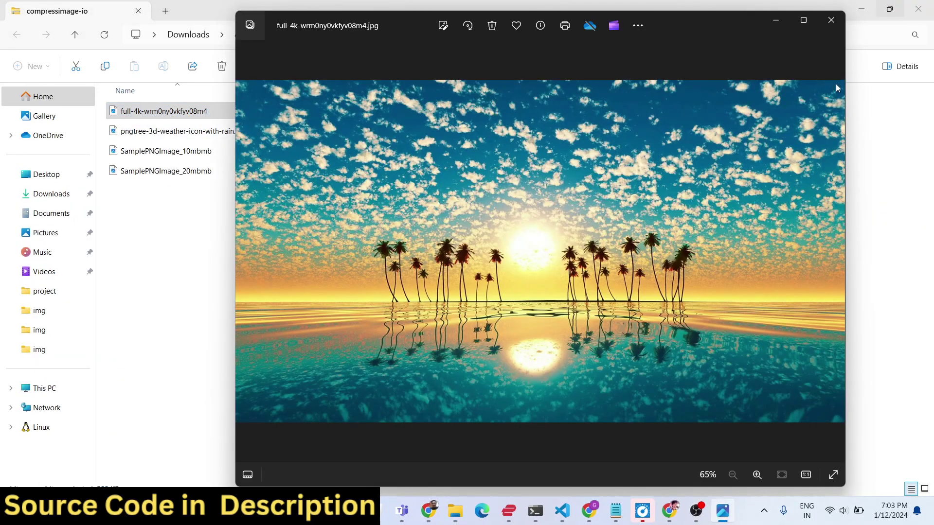
left_click(833, 29)
double_click(281, 130)
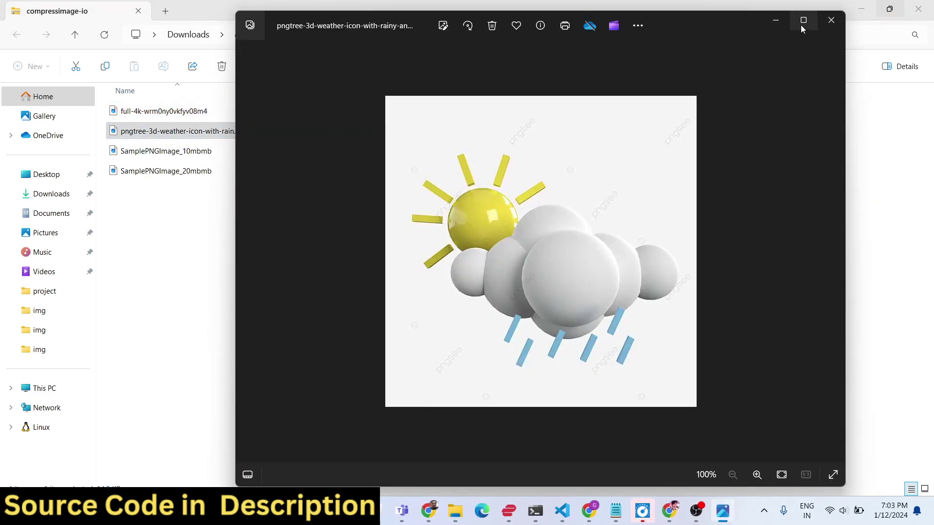
left_click(827, 22)
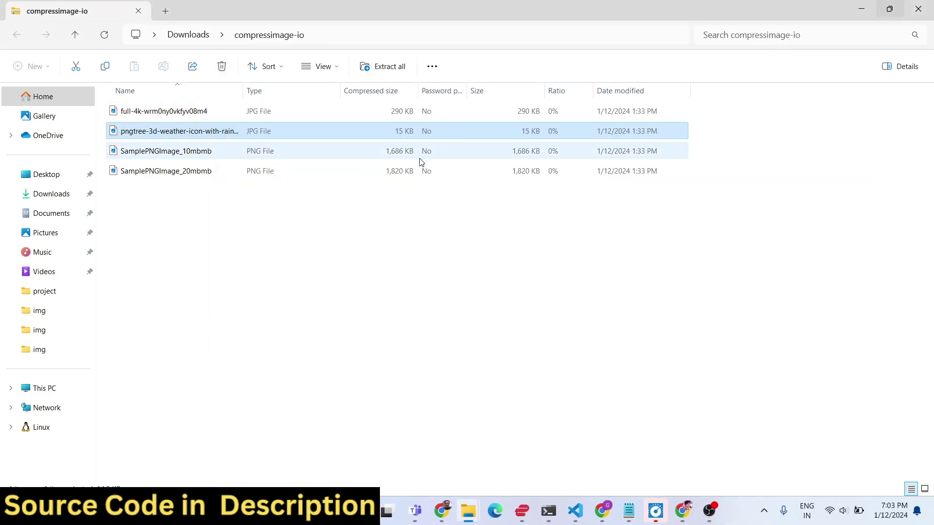
mouse_move(363, 28)
left_mouse_down()
mouse_move(350, 216)
mouse_move(555, 30)
left_mouse_up()
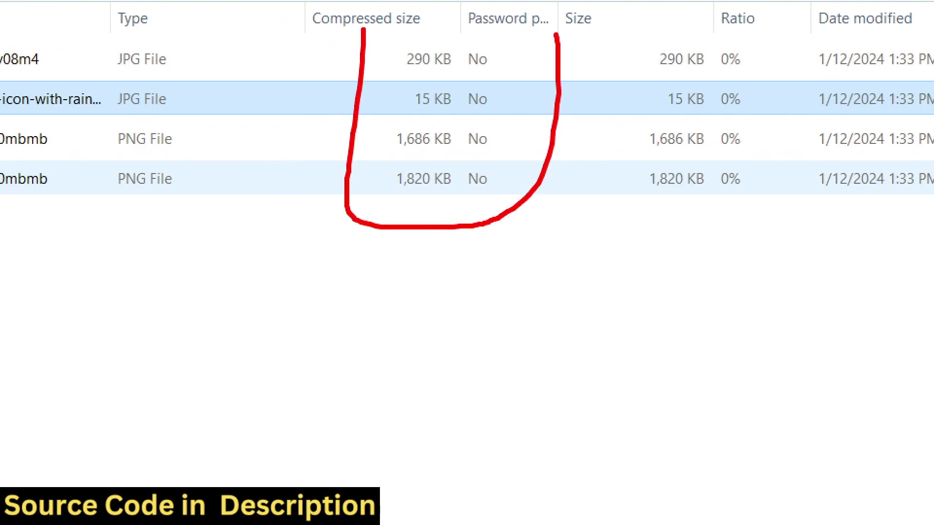
Return to the compressor page and remove all compressed images from the list.
left_click(861, 9)
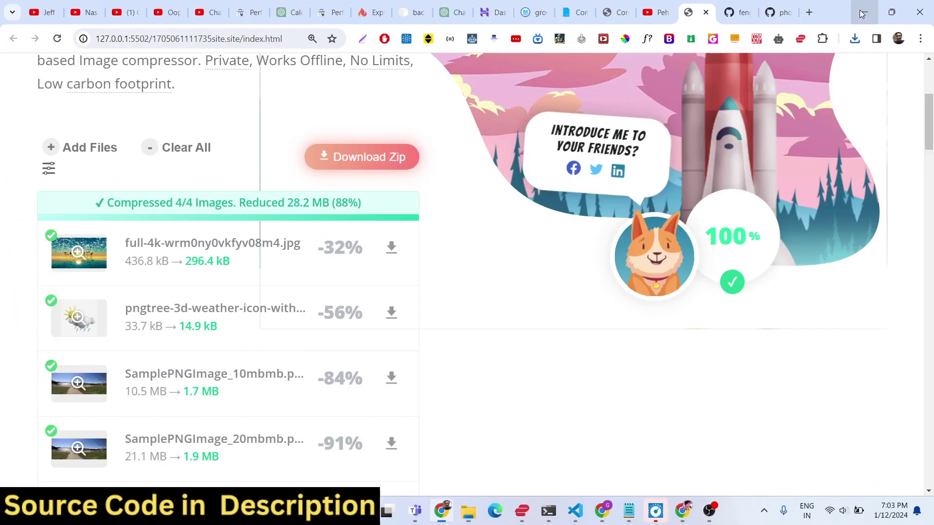
scroll(276, 328, "down", 5)
scroll(275, 327, "up", 5)
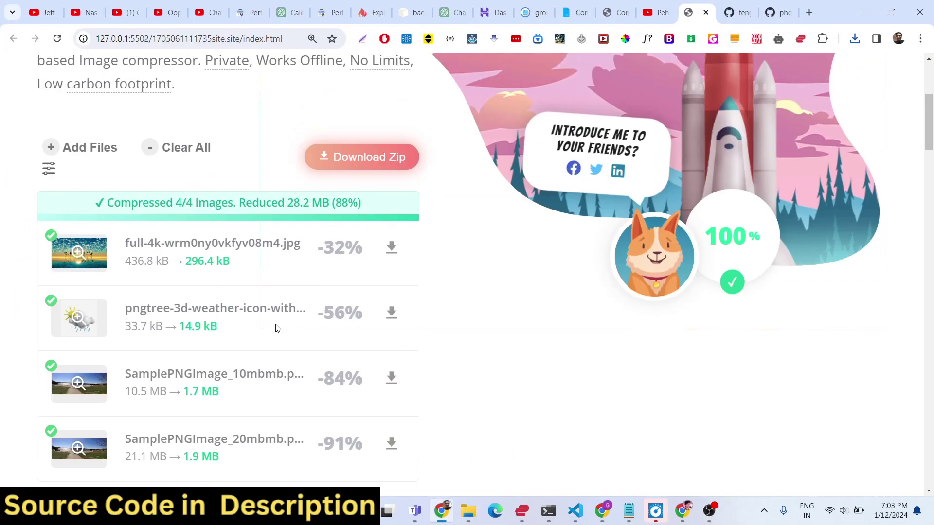
scroll(275, 327, "up", 5)
scroll(248, 297, "down", 5)
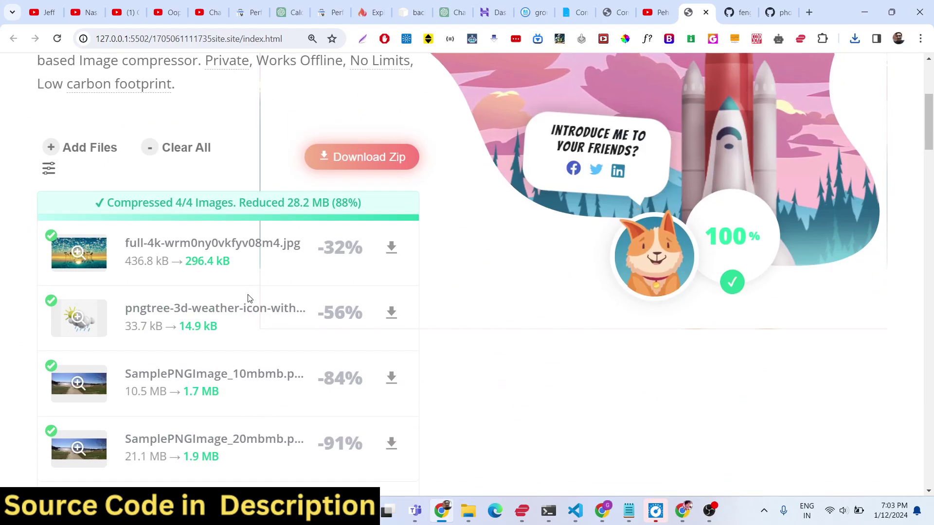
scroll(248, 297, "down", 1)
scroll(245, 296, "up", 1)
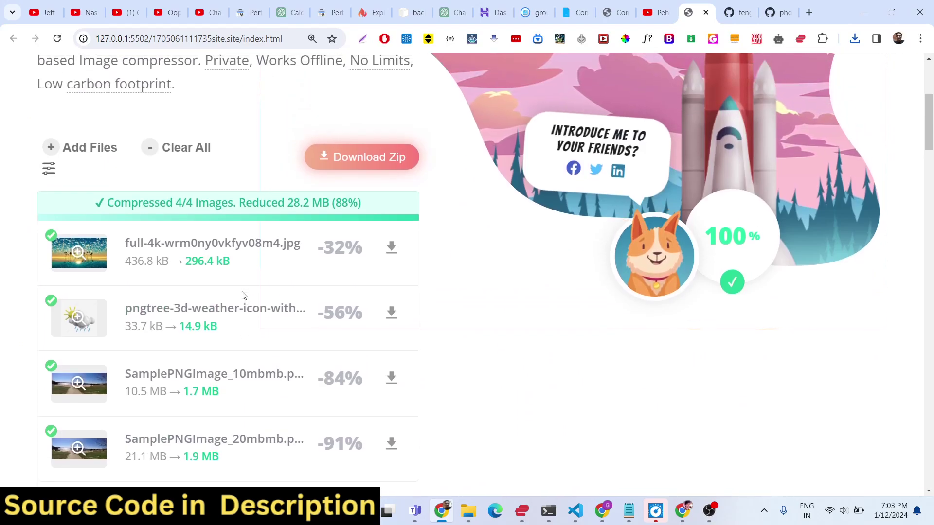
left_click(185, 148)
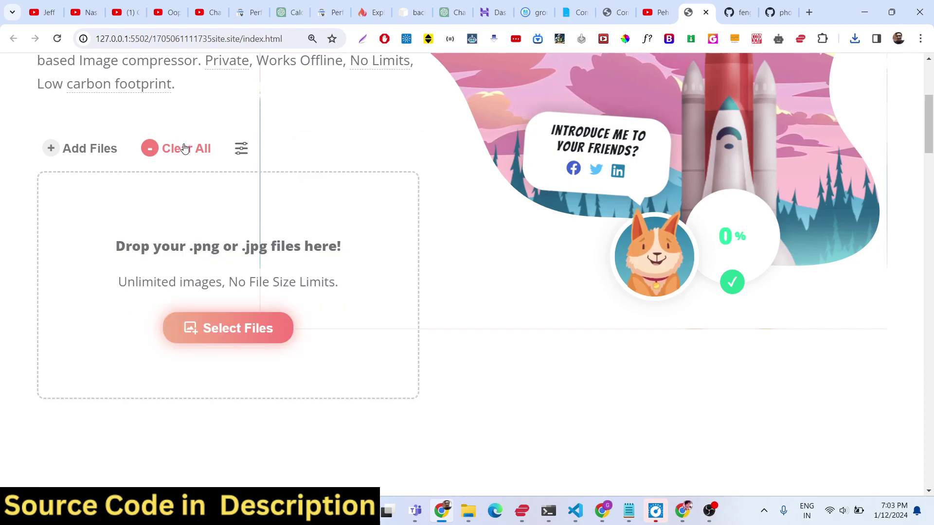
Set the image quality to 63%, leaving the max width at 4000 px.
left_click(241, 150)
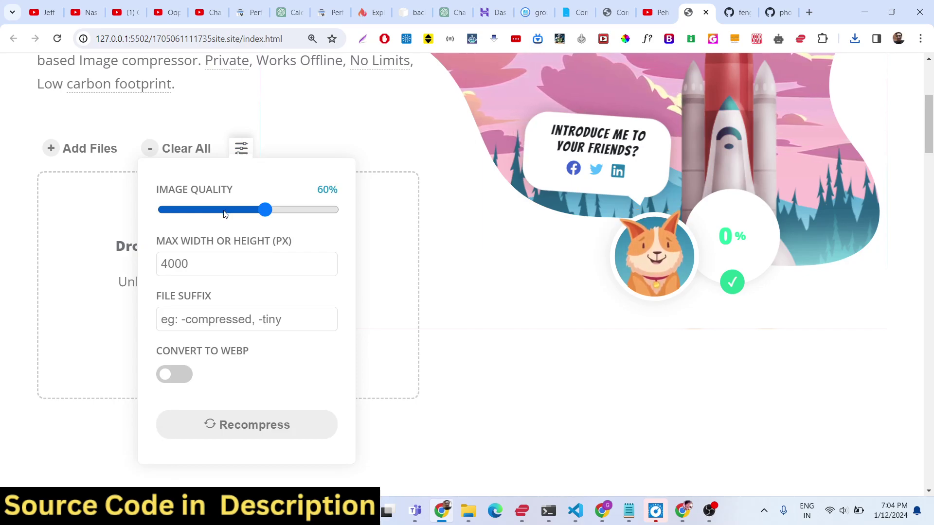
left_click_drag(224, 217, 331, 219)
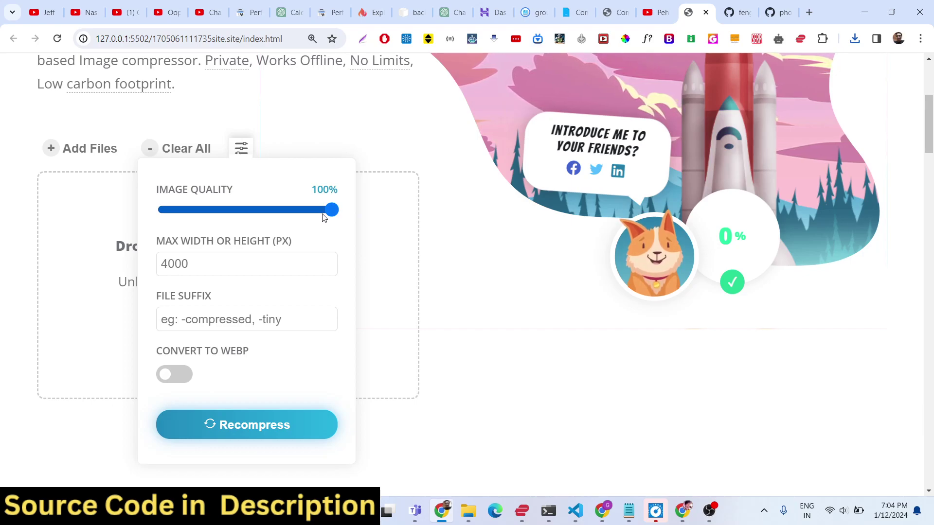
left_click_drag(325, 217, 130, 232)
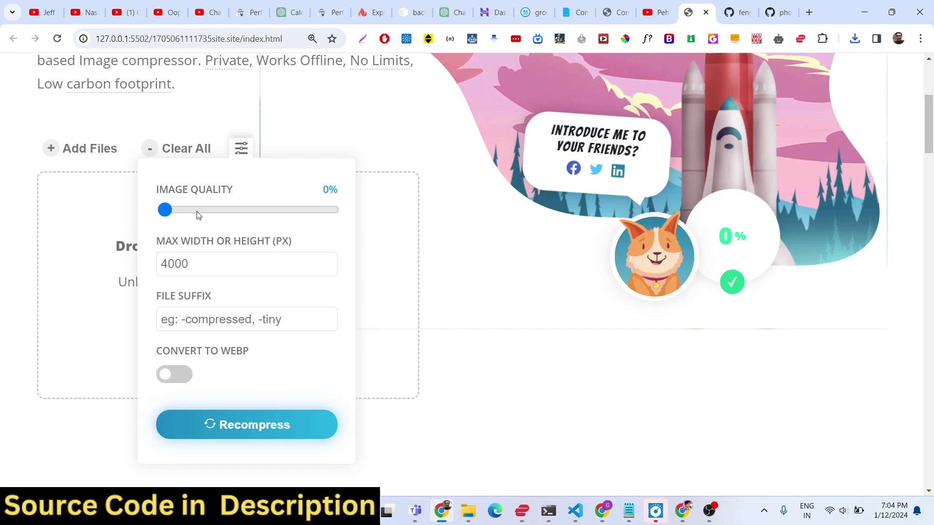
left_click_drag(197, 215, 271, 228)
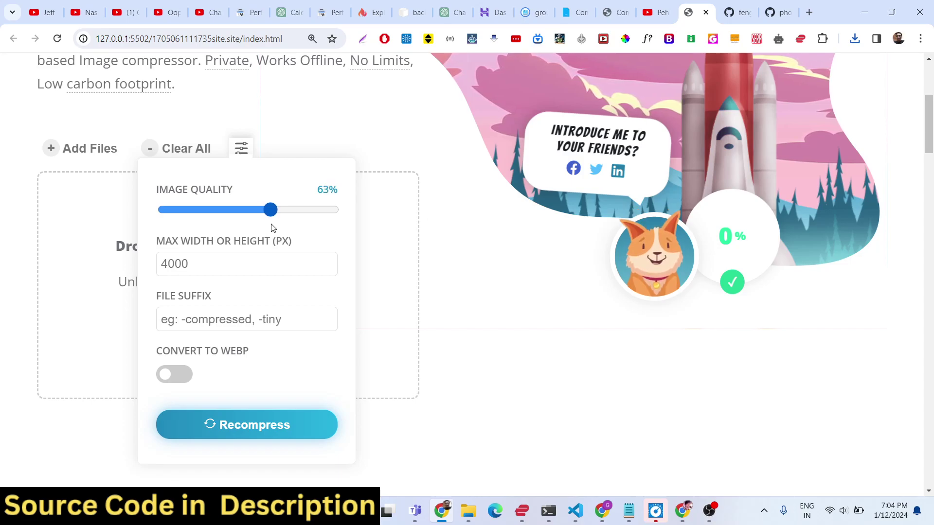
left_click(205, 265)
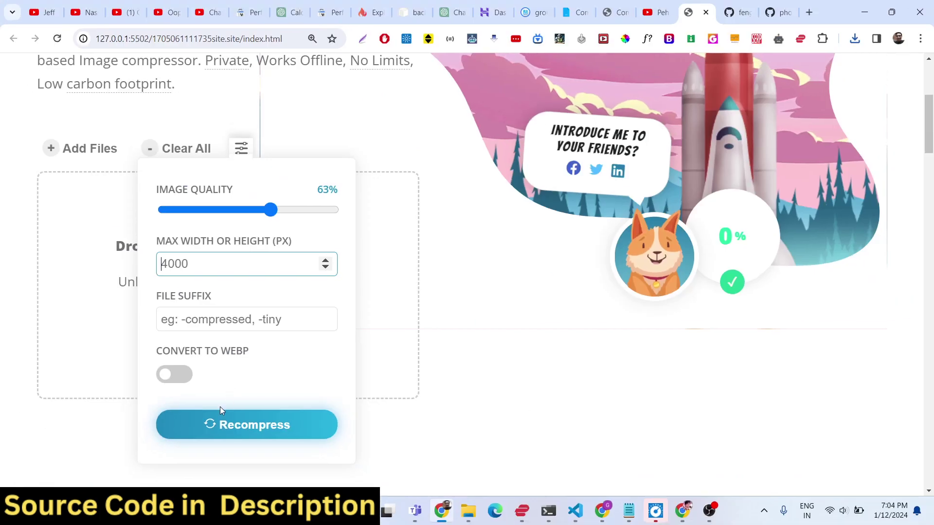
left_click(93, 285)
left_click(84, 149)
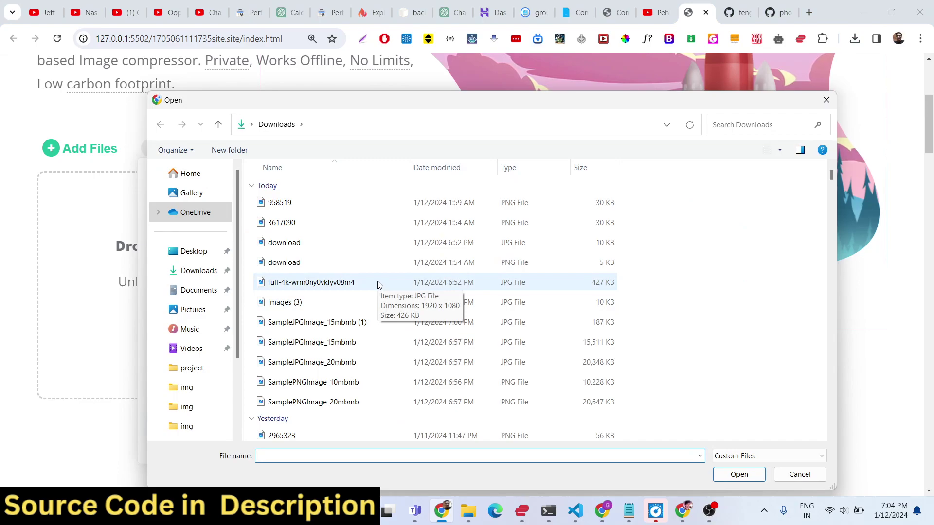
Add full-4k-wrm0ny0vkfyv08m4.jpg and recompress it as WebP, reducing 436.8 kB to 308.1 kB.
double_click(379, 282)
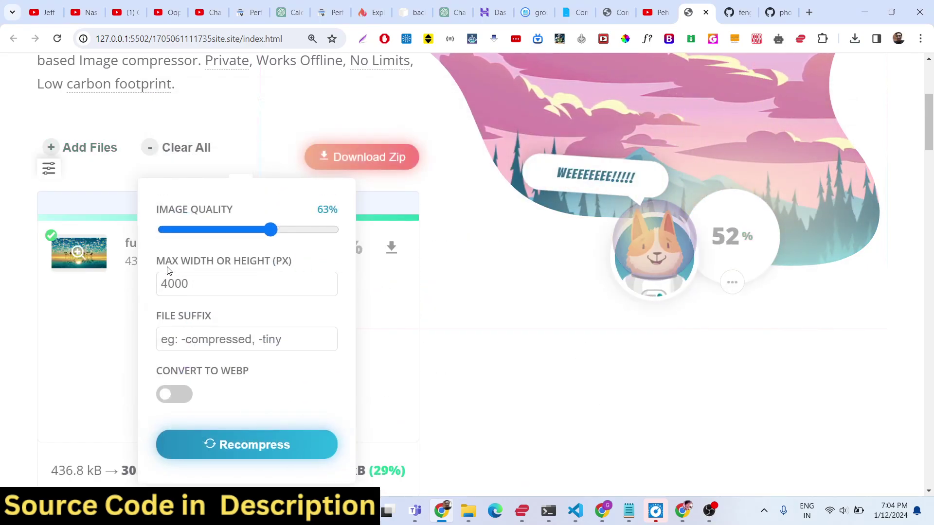
left_click(178, 395)
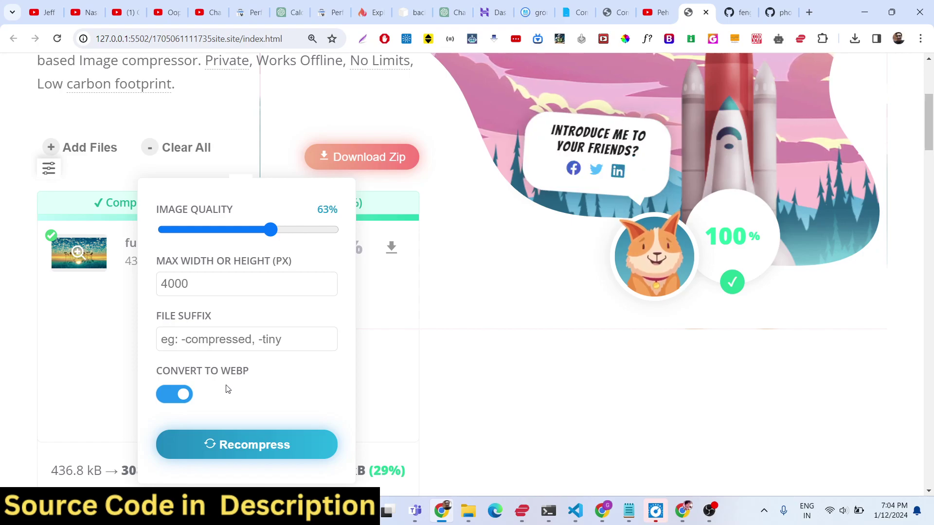
left_click(226, 445)
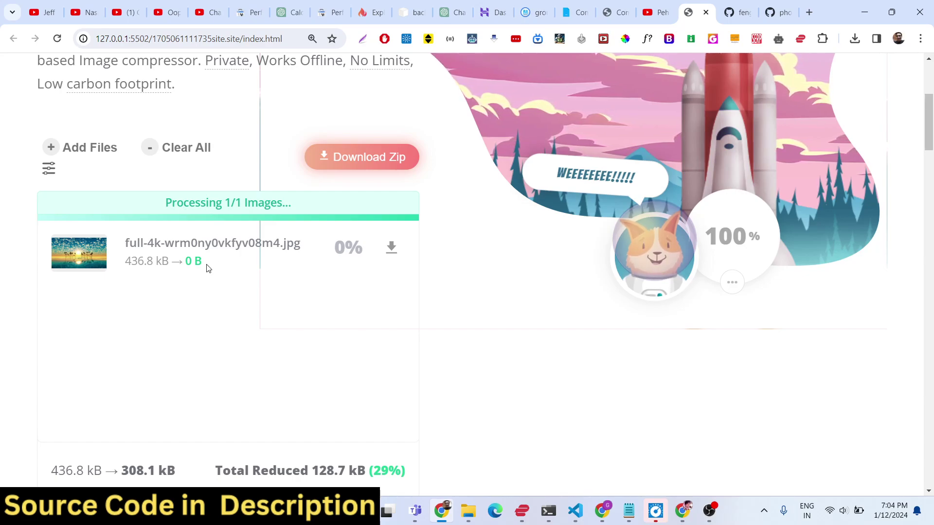
Reload the page and add SampleJPGImage_15mbmb (1) for compression with WebP on.
left_click(57, 40)
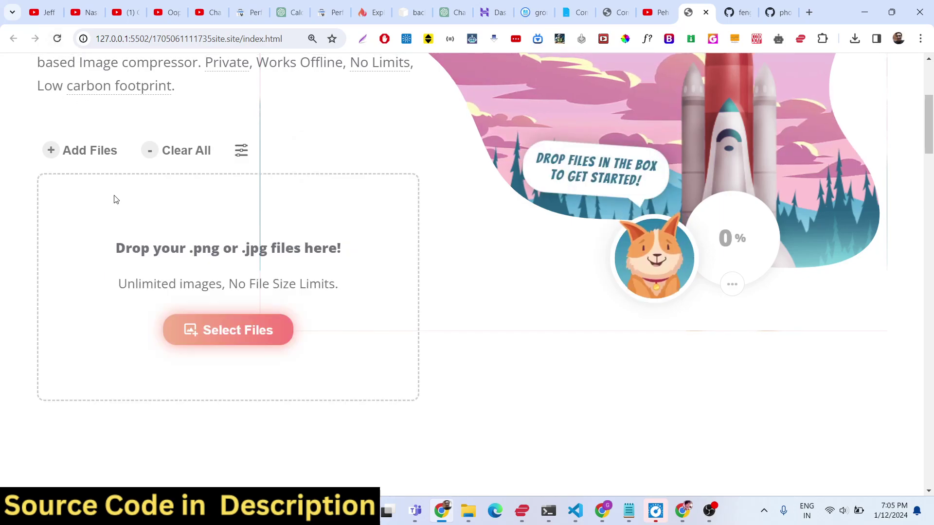
left_click(241, 150)
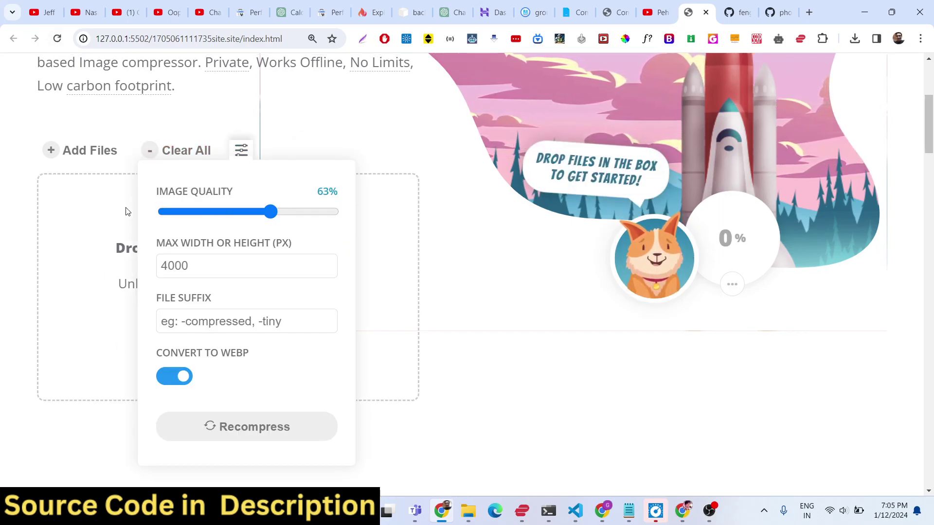
left_click(88, 150)
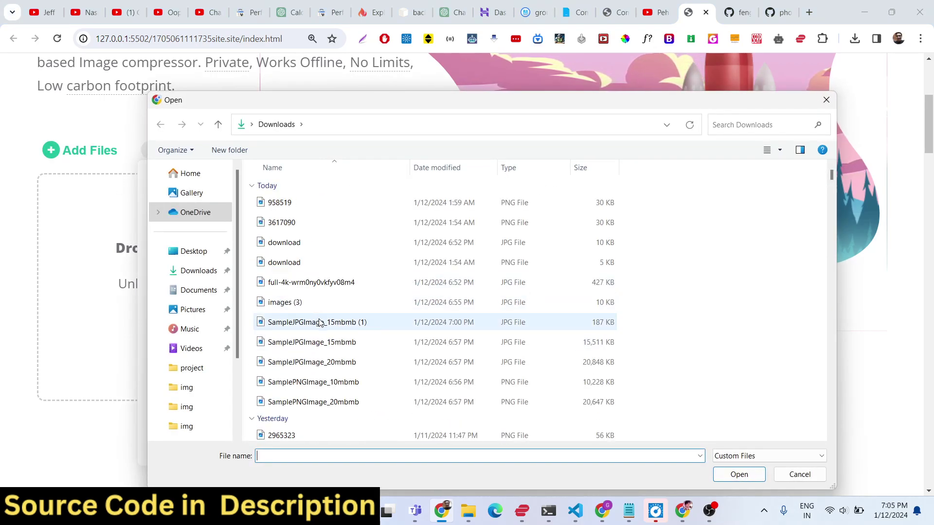
double_click(320, 323)
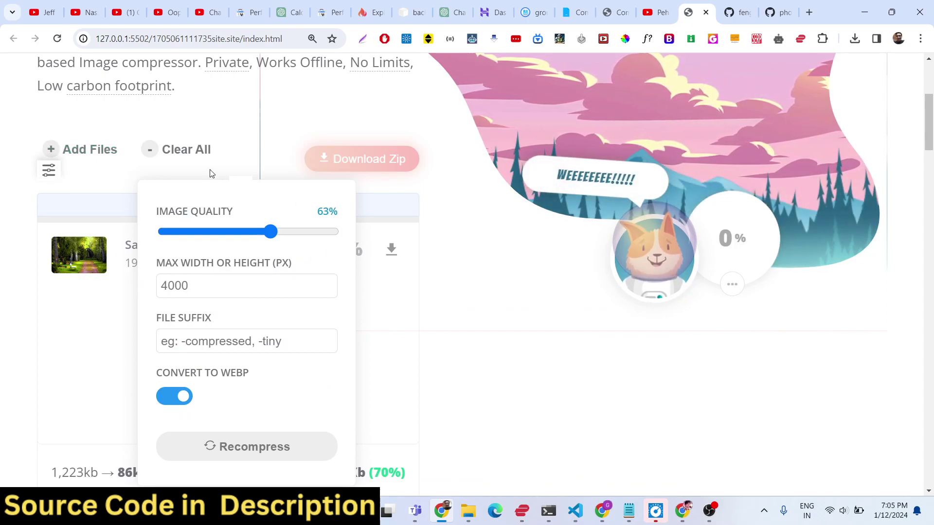
left_click(52, 176)
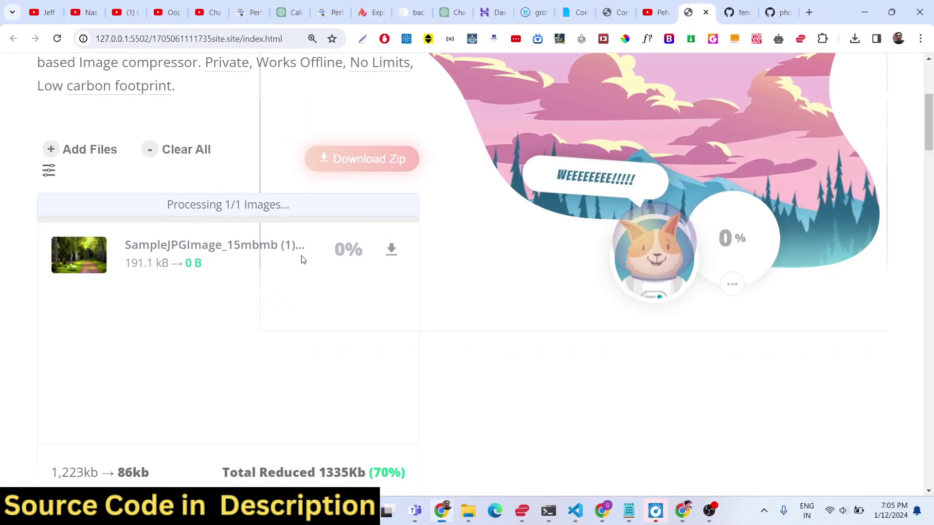
Add images (3) for compression, then reload to clear the list.
left_click(51, 149)
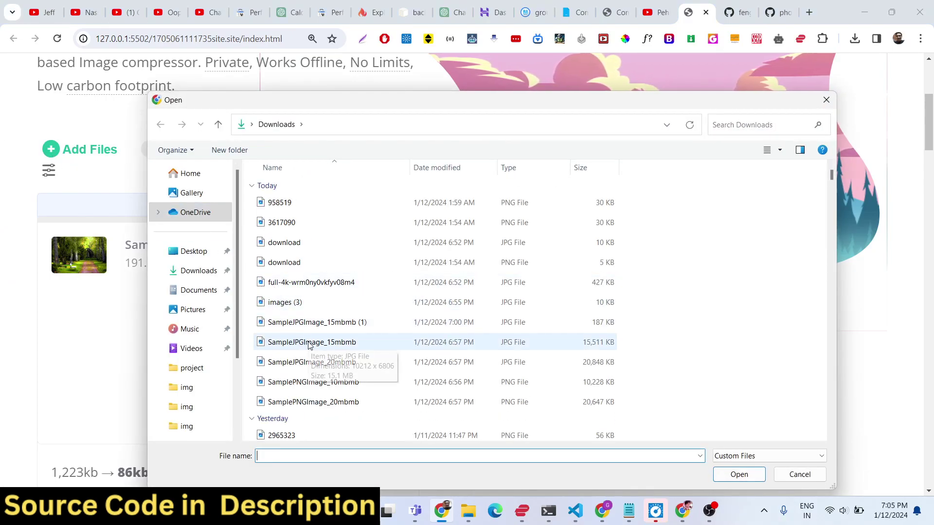
double_click(318, 309)
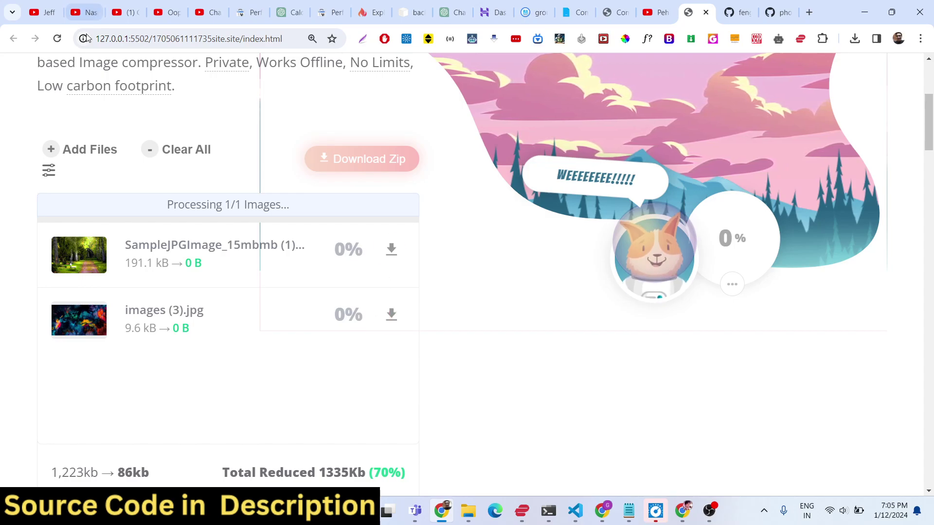
left_click(56, 39)
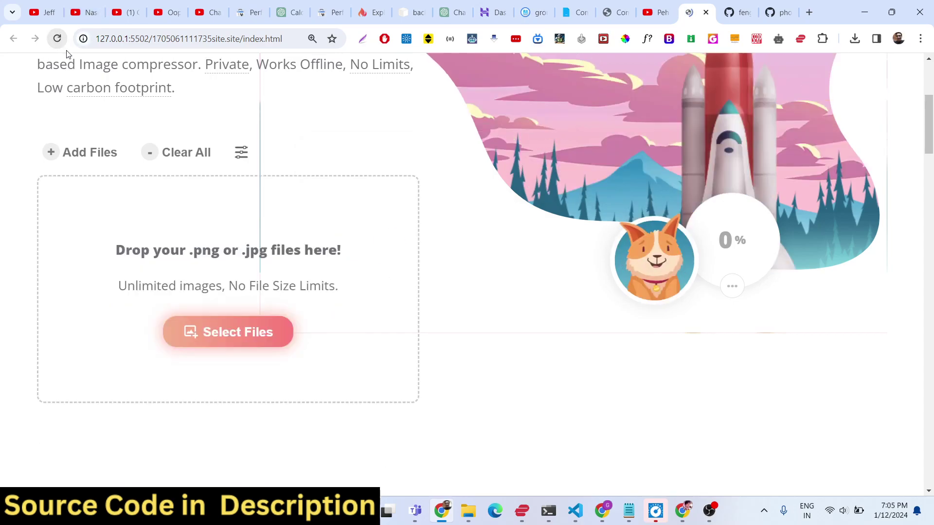
Turn WebP off, set quality to 59%, and add SampleJPGImage_15mbmb (1).
left_click(241, 152)
left_click(164, 384)
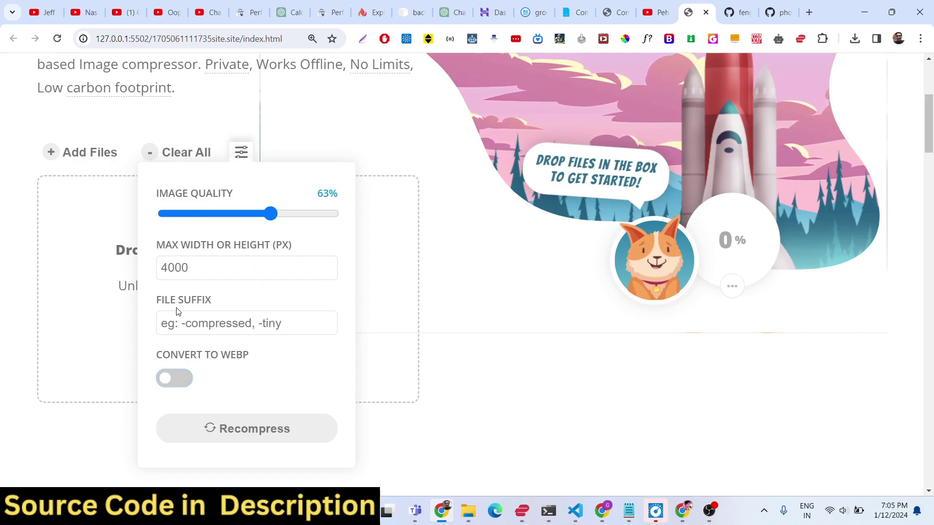
mouse_move(254, 217)
left_mouse_down()
mouse_move(232, 219)
mouse_move(264, 221)
left_mouse_up()
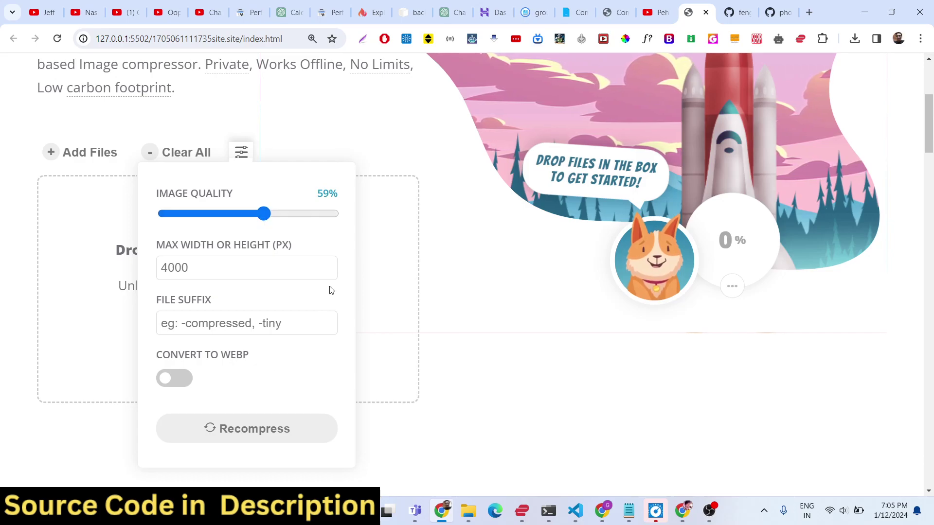
left_click(230, 152)
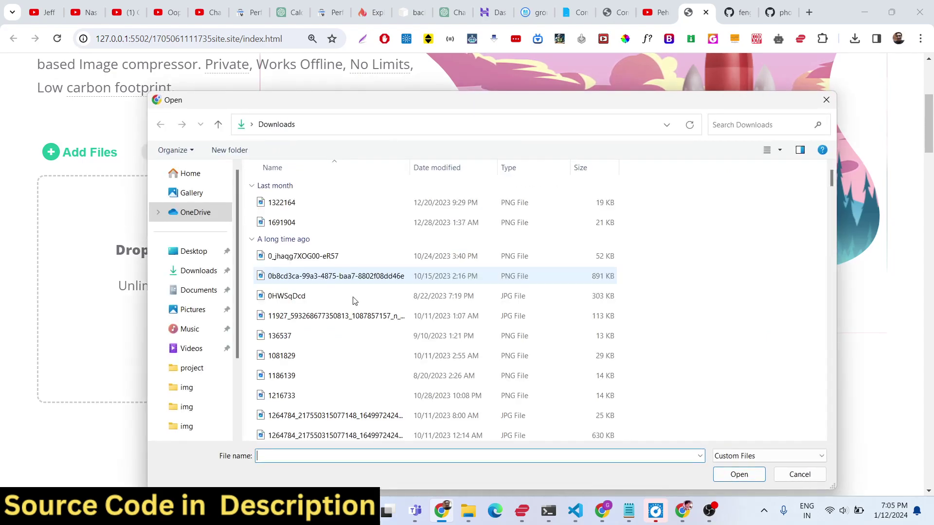
double_click(394, 330)
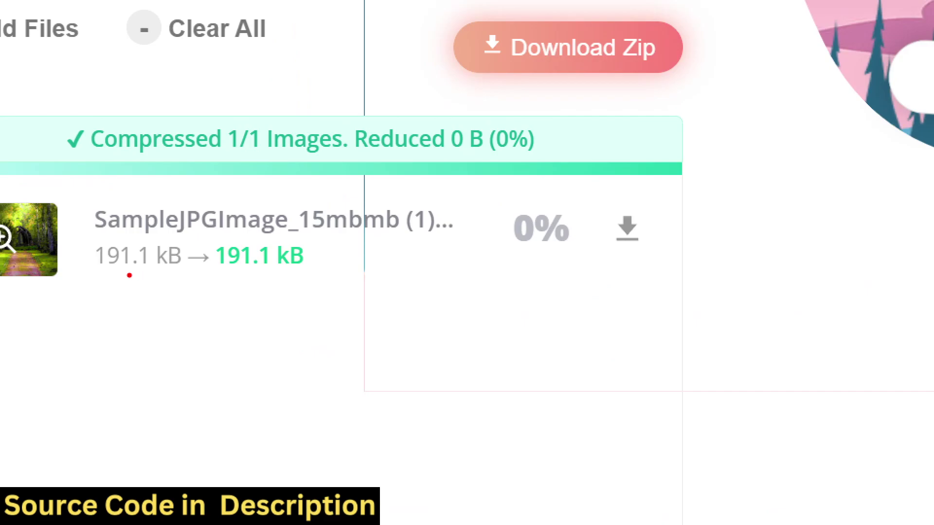
left_click_drag(113, 276, 342, 284)
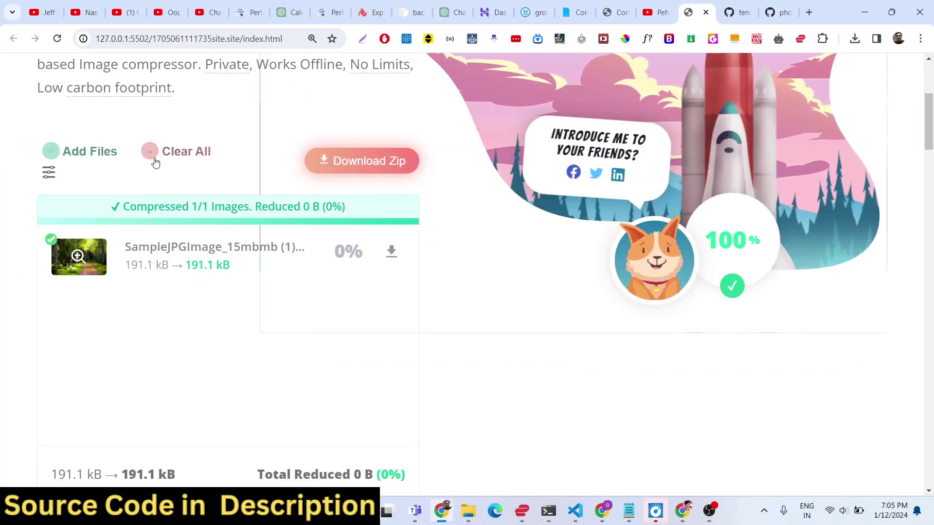
Turn WebP conversion back on and recompress SampleJPGImage_15mbmb (1).
left_click(49, 175)
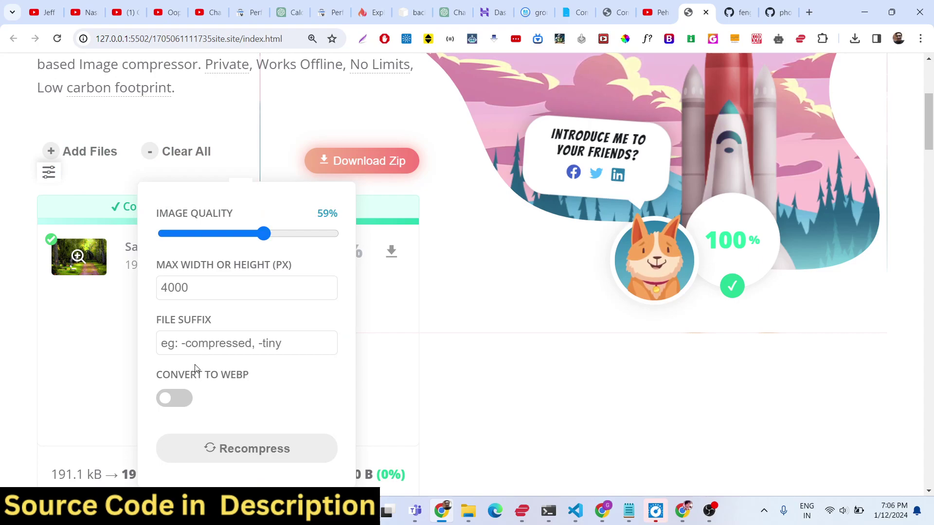
left_click(175, 398)
left_click(207, 449)
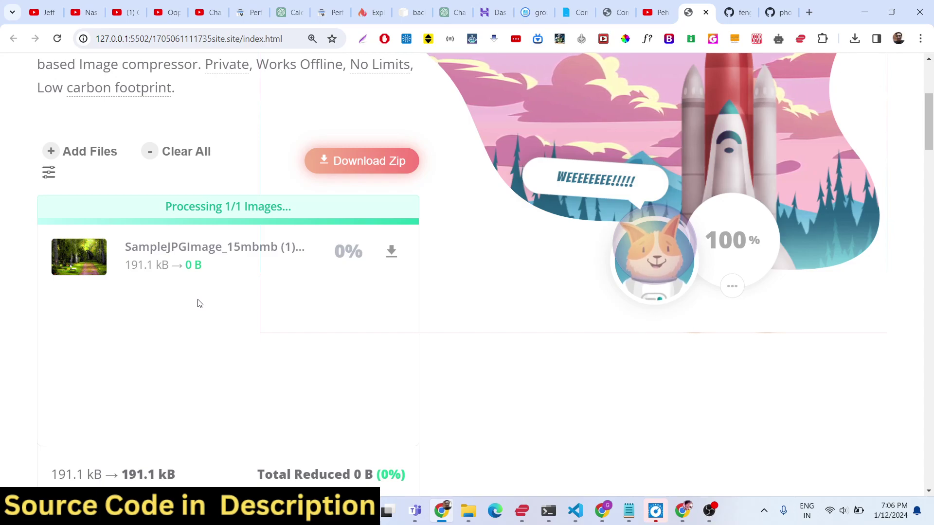
key("ctrl+1")
left_click(128, 289)
left_click_drag(127, 291, 235, 293)
key("Escape")
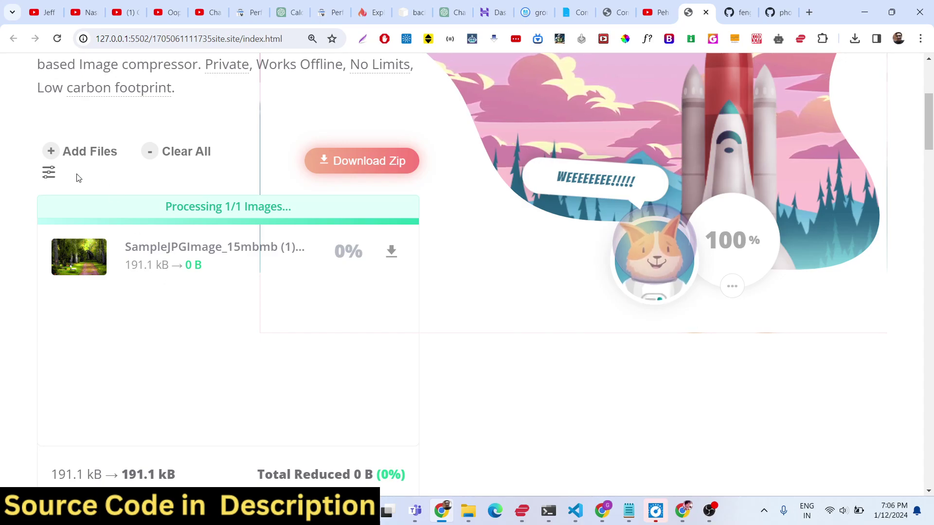
left_click(57, 181)
left_click(57, 179)
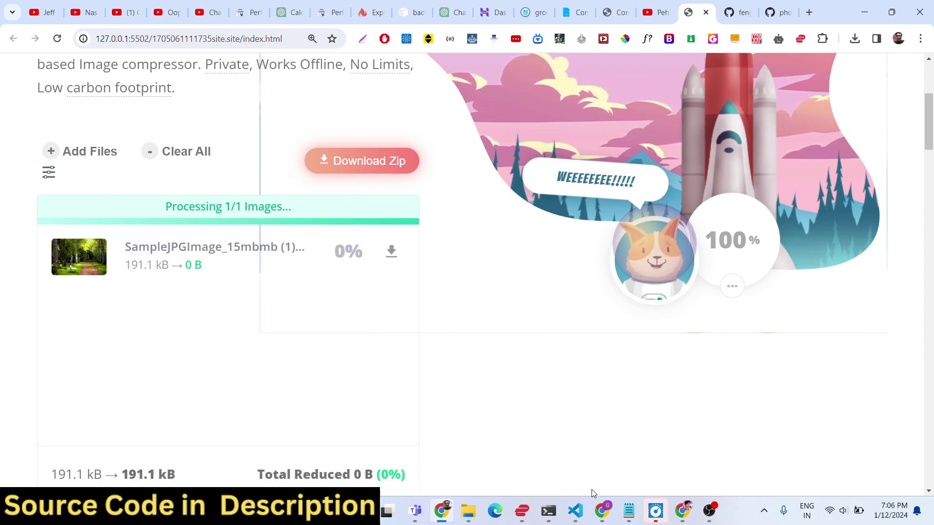
In VS Code, open index.js, libs.js, webp_enc.js, index.html and imagecompressorproject.zip.
mouse_move(576, 511)
left_click(817, 449)
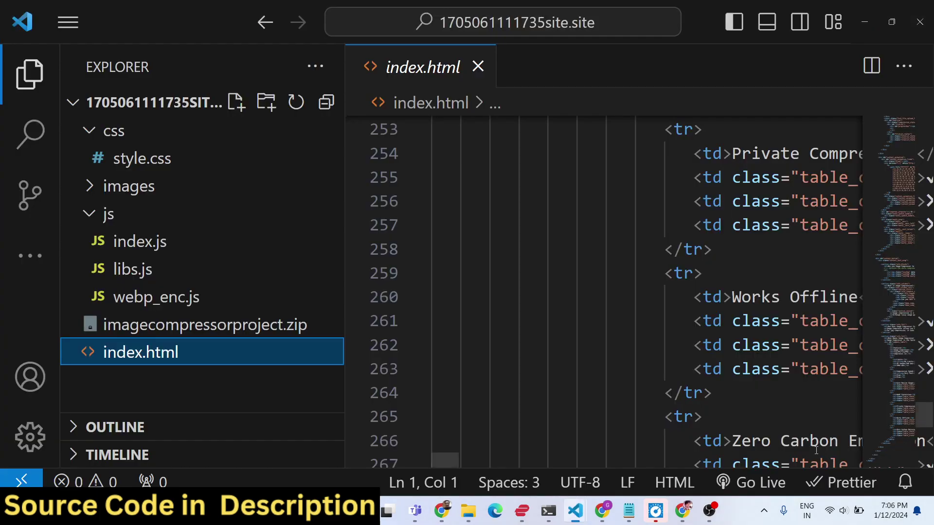
left_click(217, 249)
left_click(207, 276)
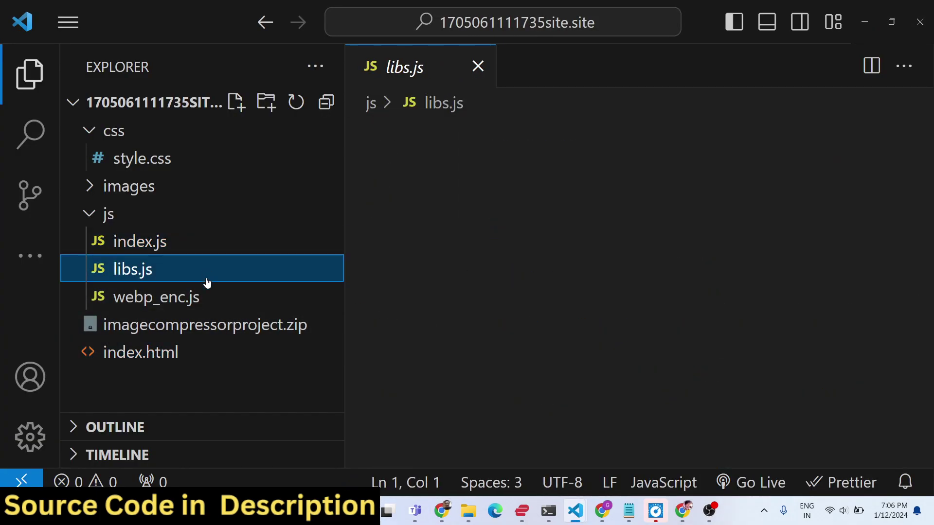
left_click(212, 297)
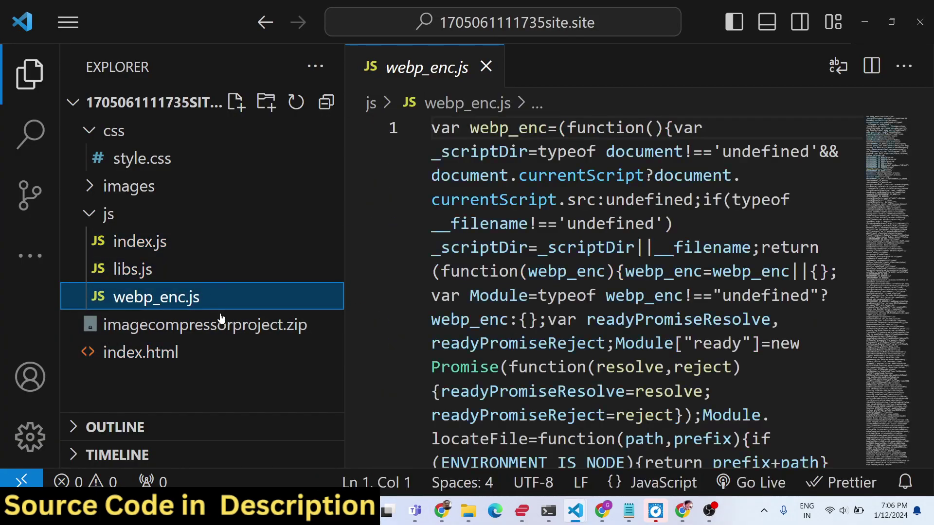
left_click(165, 360)
left_click(183, 328)
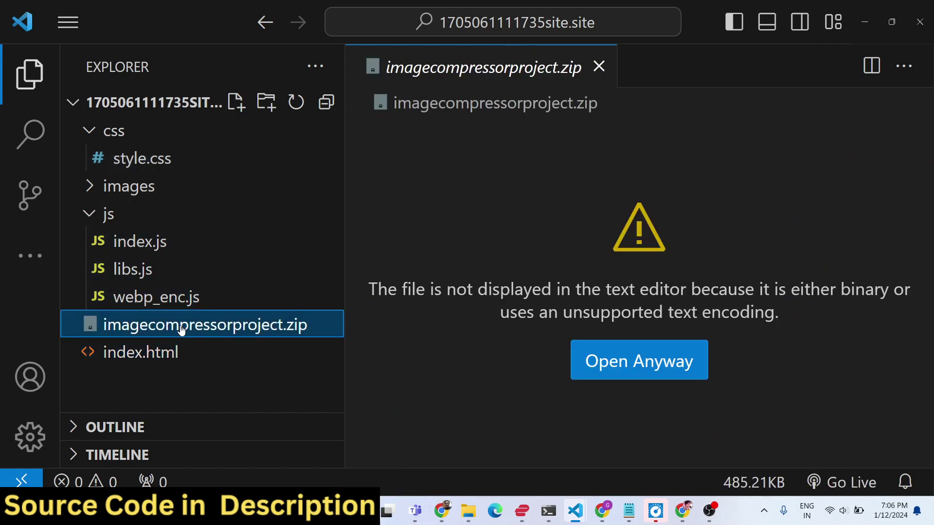
Revisit index.html and libs.js, then expand the images folder and open style.css.
left_click(176, 351)
left_click(183, 270)
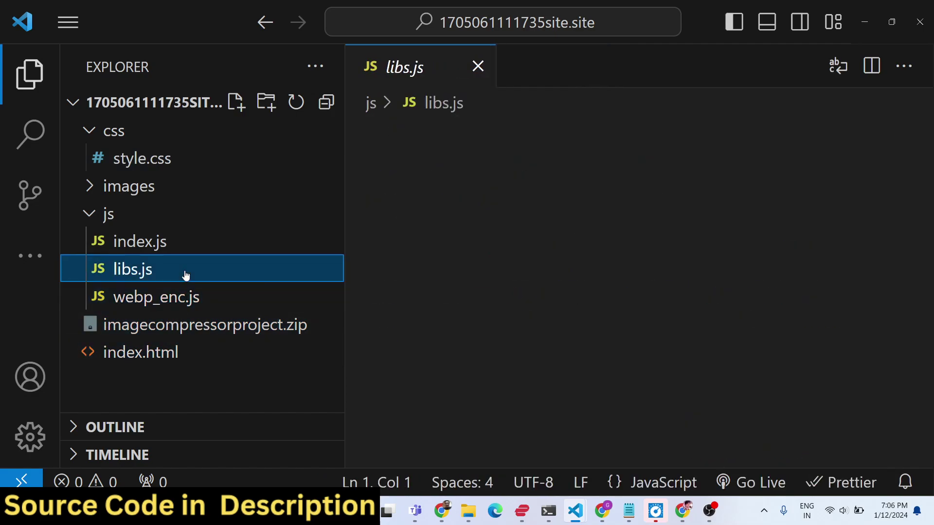
left_click(197, 213)
left_click(202, 186)
left_click(206, 161)
left_click(200, 139)
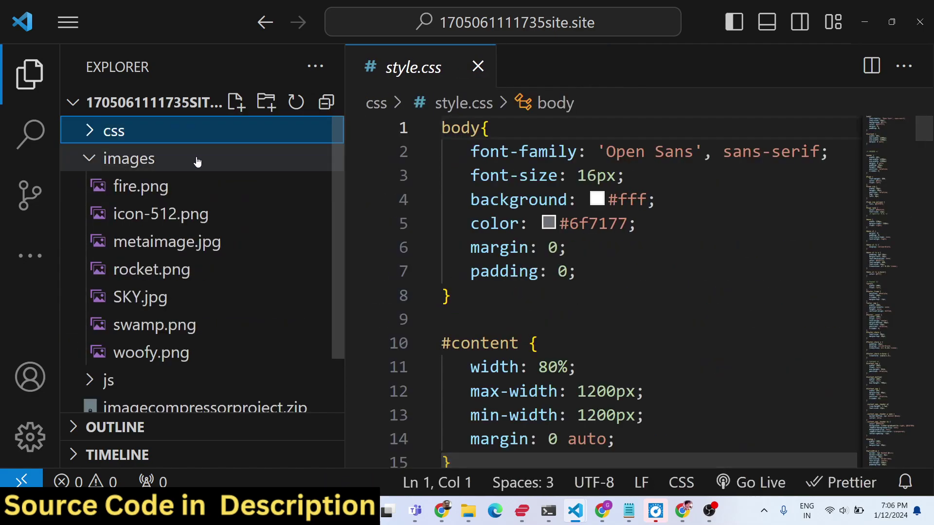
Reopen index.js from the js folder, then bring OBS Studio back to the front.
left_click(196, 159)
left_click(180, 187)
left_click(190, 213)
left_click(190, 192)
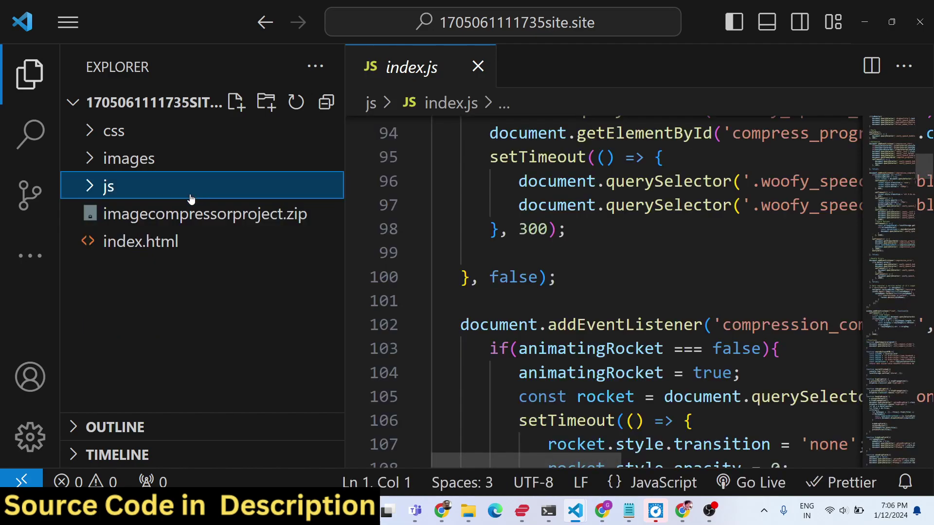
left_click(709, 510)
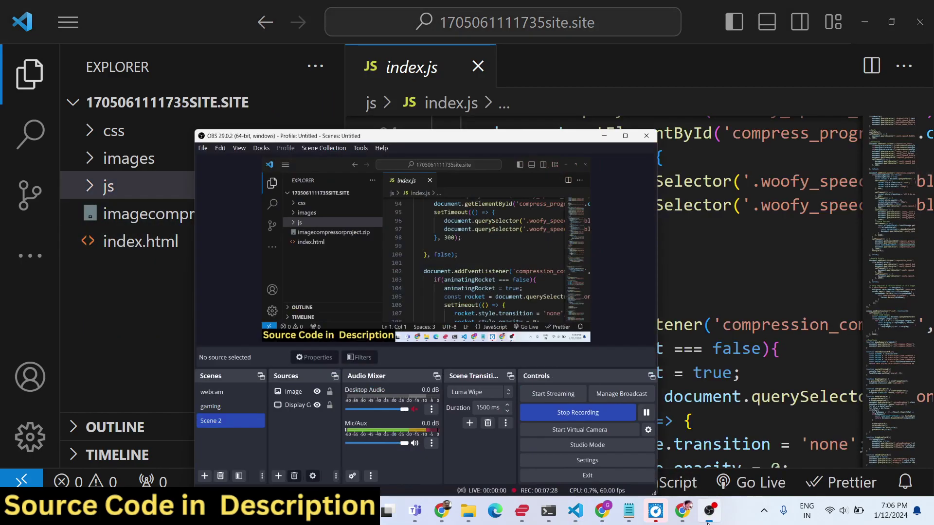